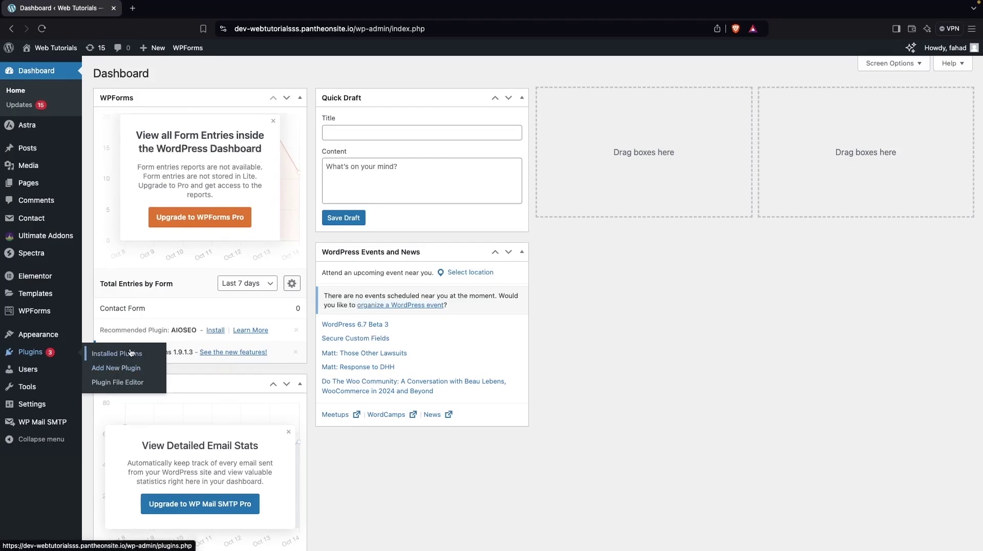
# Step: Update the Elementor plugin to its latest version from Add New Plugin
pyautogui.click(162, 375)
pyautogui.click(816, 100)
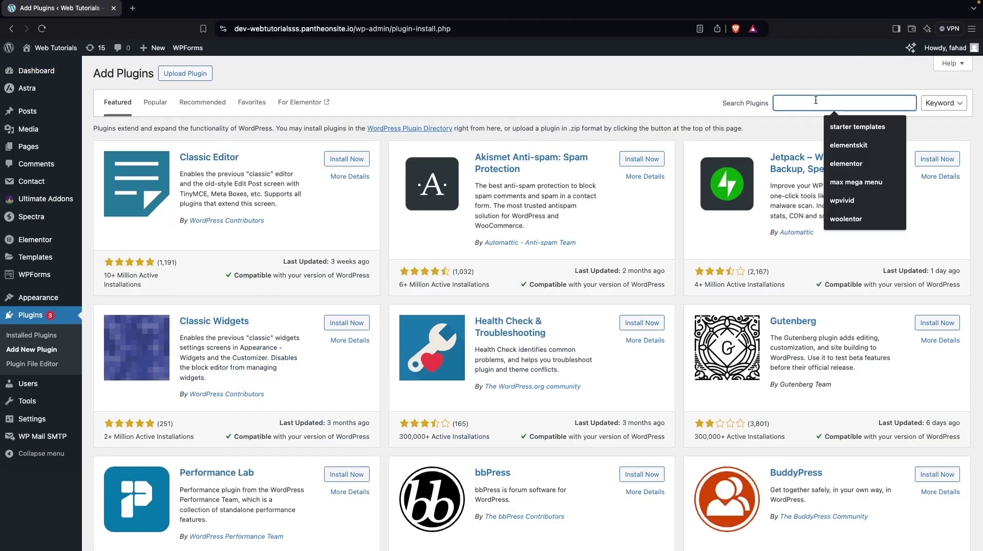
pyautogui.write('ele')
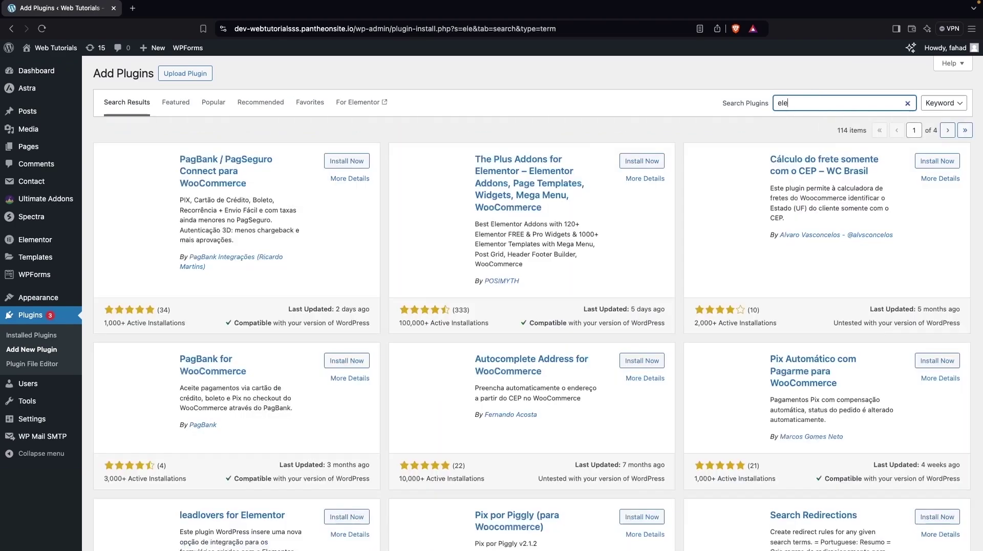
pyautogui.write('mentor')
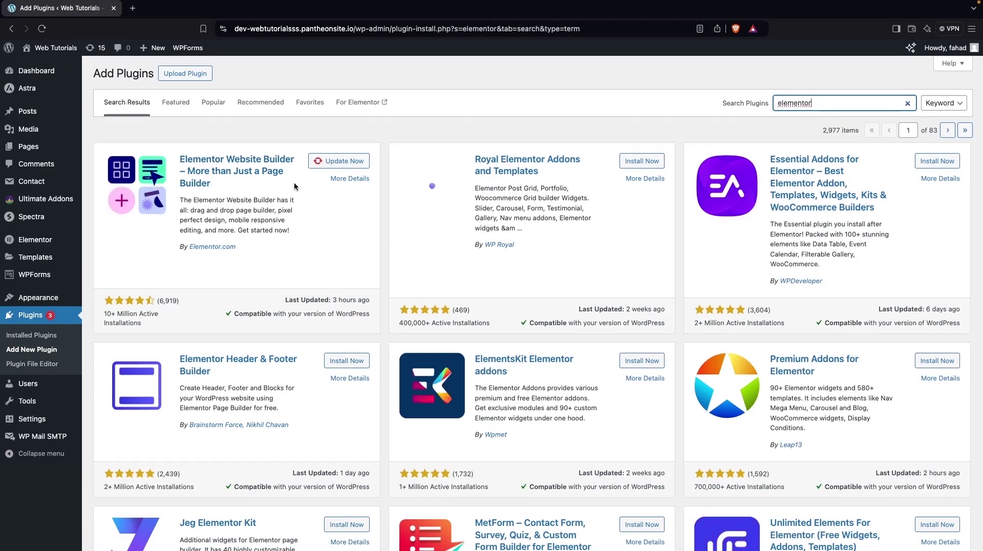
pyautogui.click(334, 161)
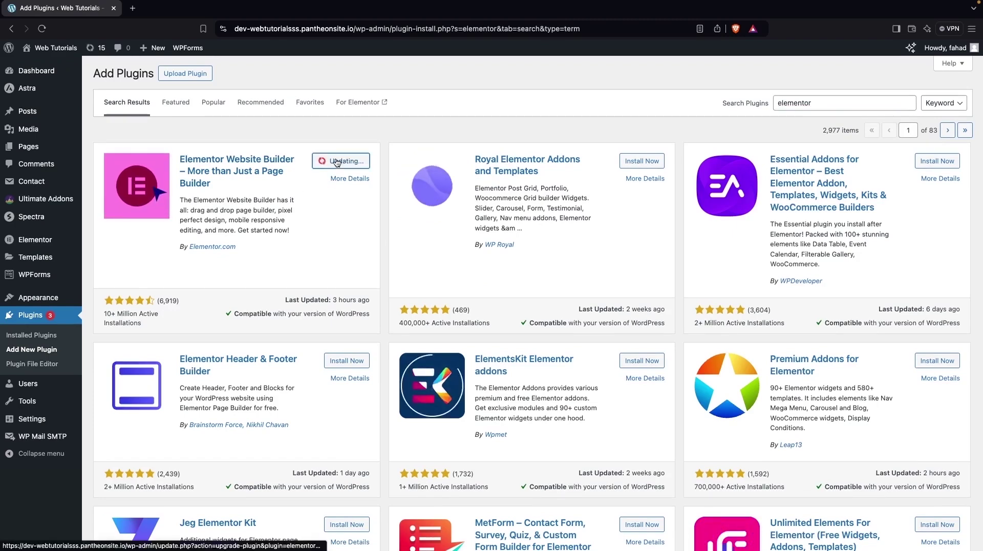
# Step: Search for 'borderless', then install and activate the Borderless plugin
pyautogui.doubleClick(835, 101)
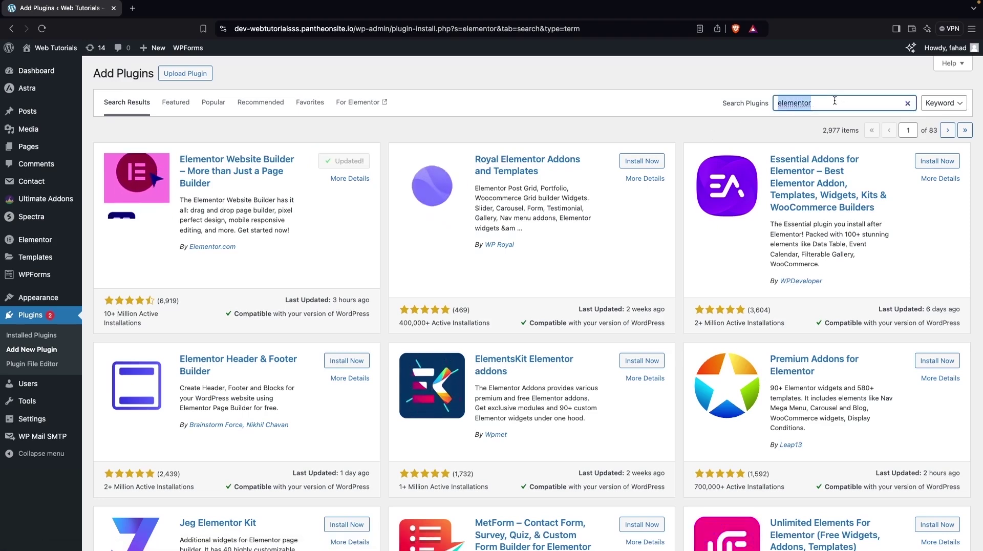
pyautogui.write('borderless')
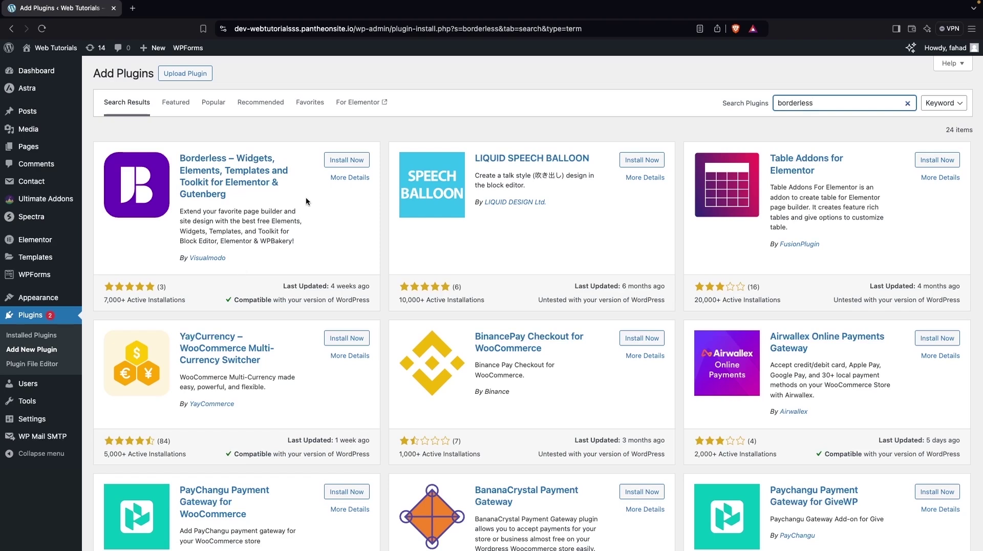
pyautogui.click(357, 160)
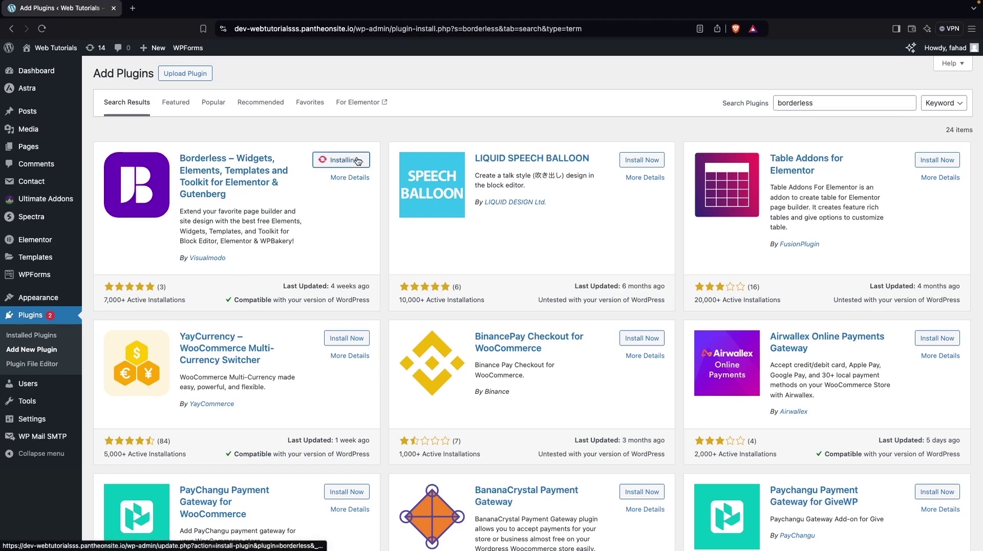
pyautogui.click(352, 162)
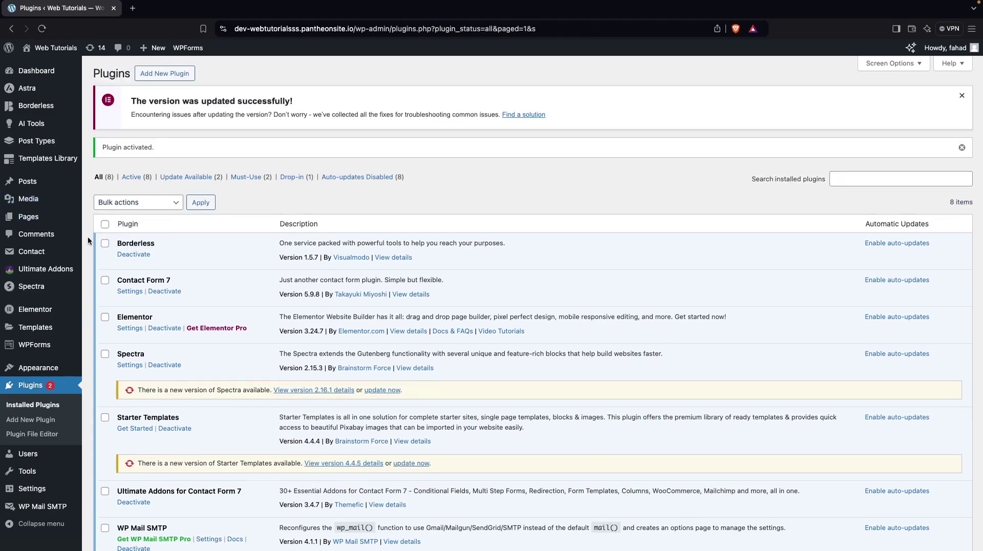
pyautogui.moveTo(59, 217)
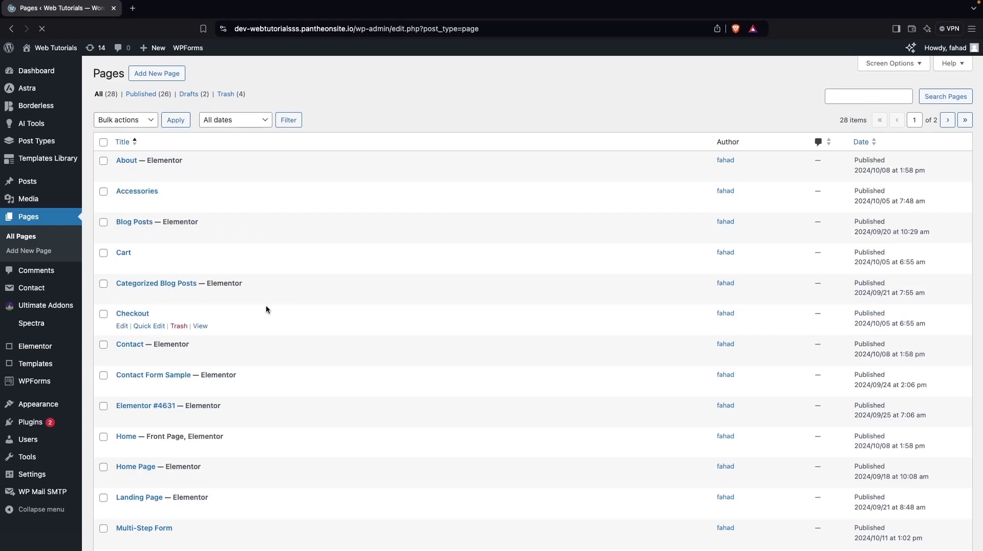
# Step: Add a new page titled 'Marquee Text', publish it, and open it in Elementor
pyautogui.scroll(-5, 266, 305)
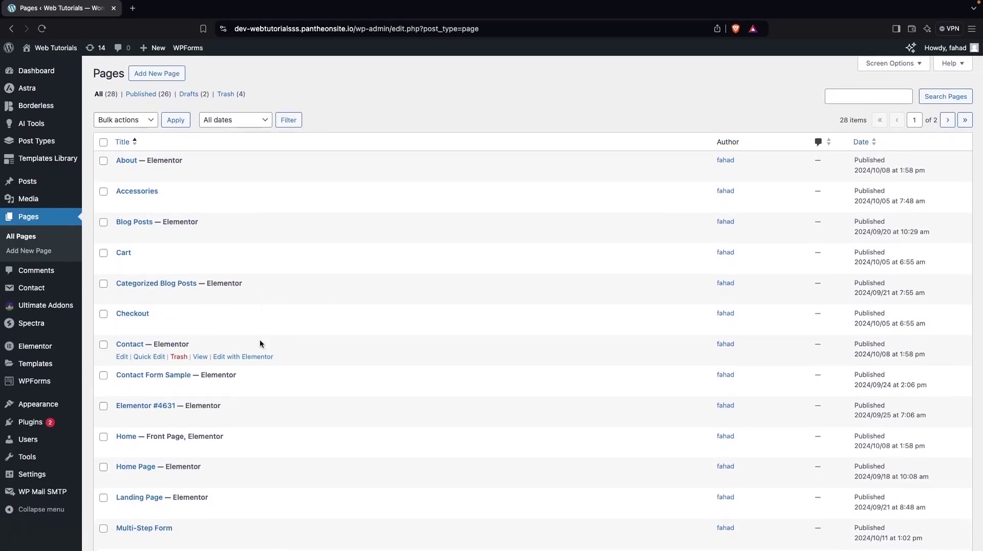
pyautogui.scroll(-2, 252, 389)
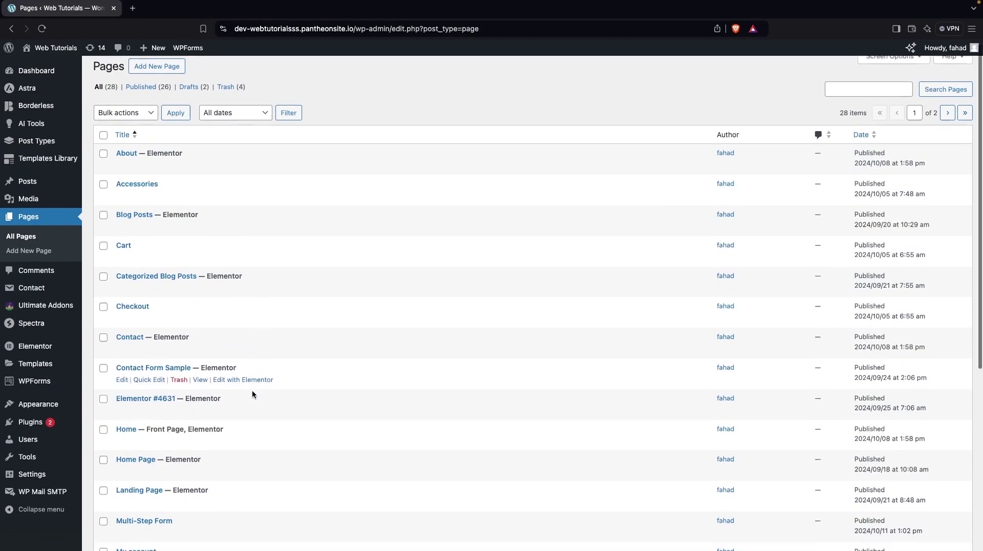
pyautogui.scroll(2, 199, 304)
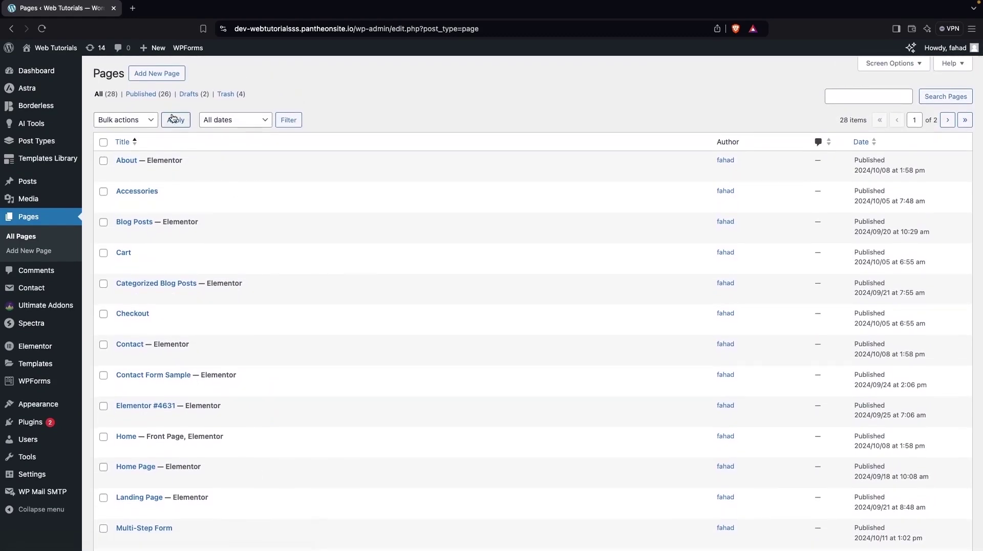
pyautogui.click(156, 74)
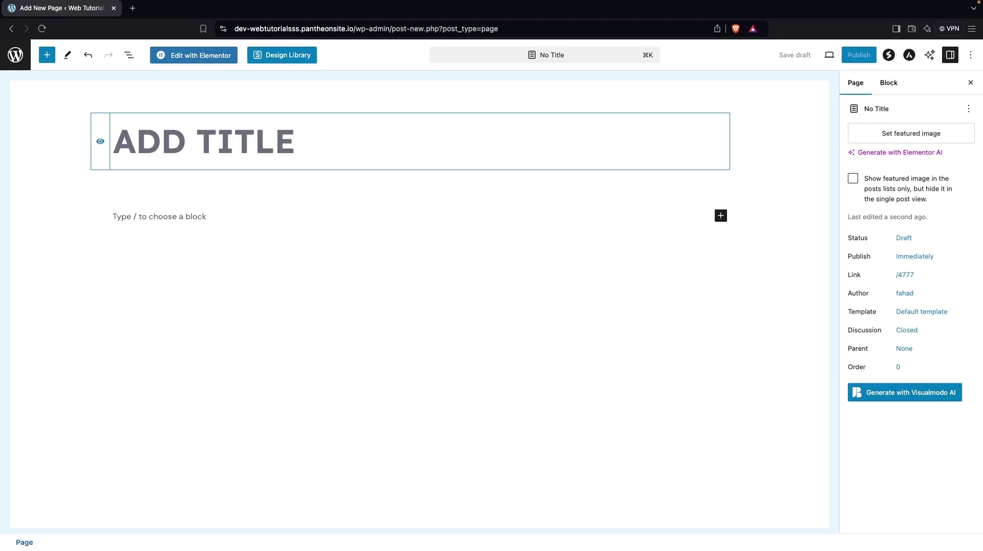
pyautogui.write('Marquee Text')
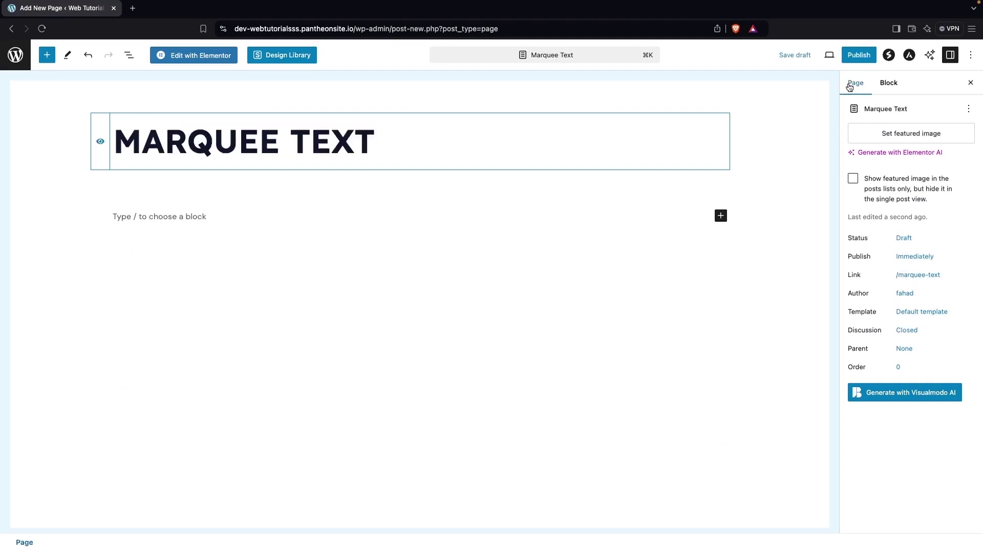
pyautogui.click(859, 56)
pyautogui.click(865, 55)
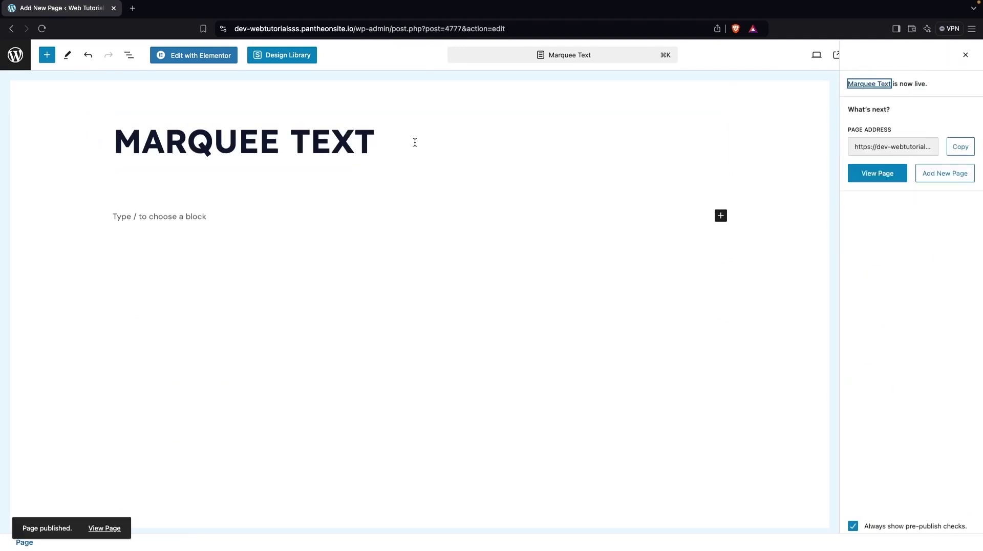
pyautogui.click(187, 62)
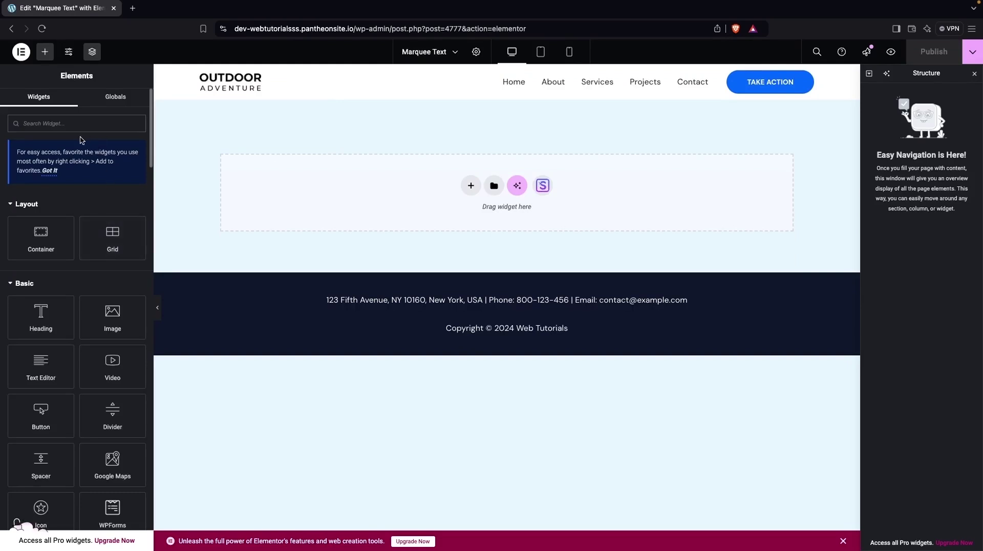
# Step: Drop the Marquee Text widget (found with 'mar') onto the empty page and select it
pyautogui.write('mar')
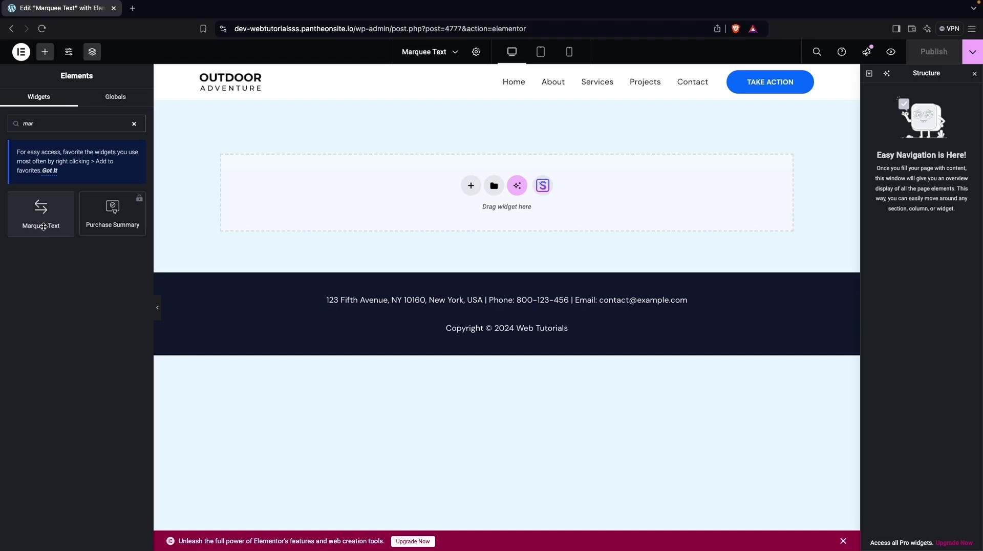
pyautogui.moveTo(42, 232); pyautogui.dragTo(438, 210)
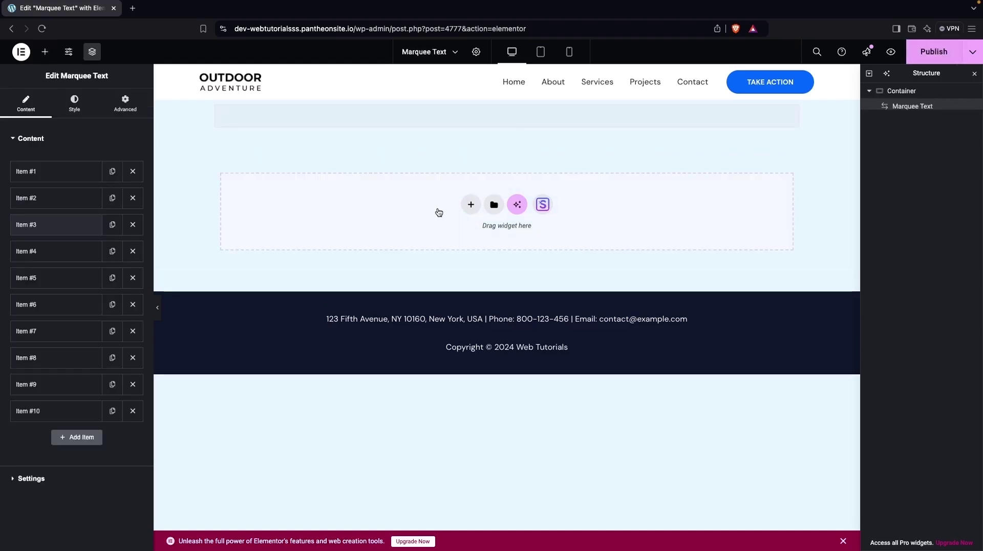
pyautogui.click(901, 90)
pyautogui.click(913, 106)
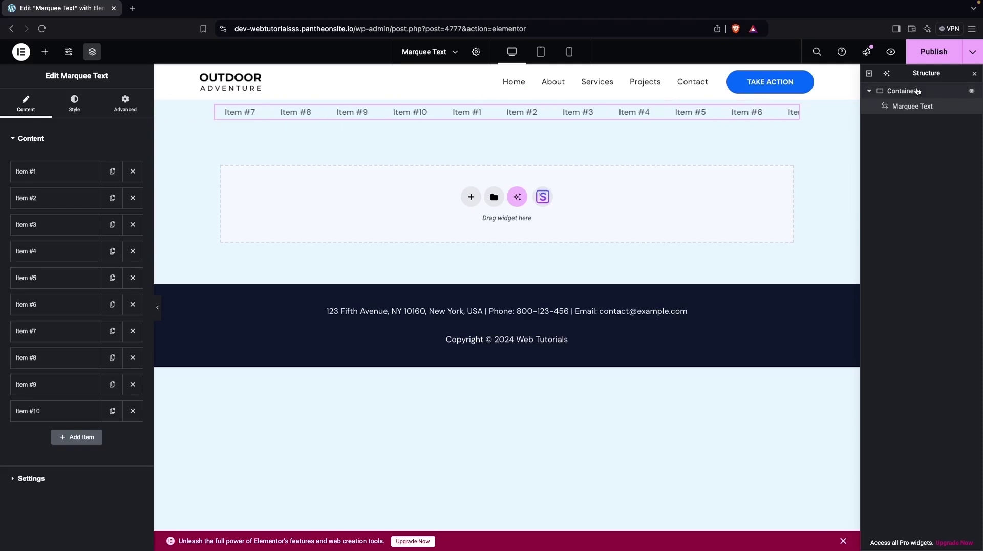
# Step: Give the marquee's container a classic black (#000000) background, then reselect the widget
pyautogui.click(901, 91)
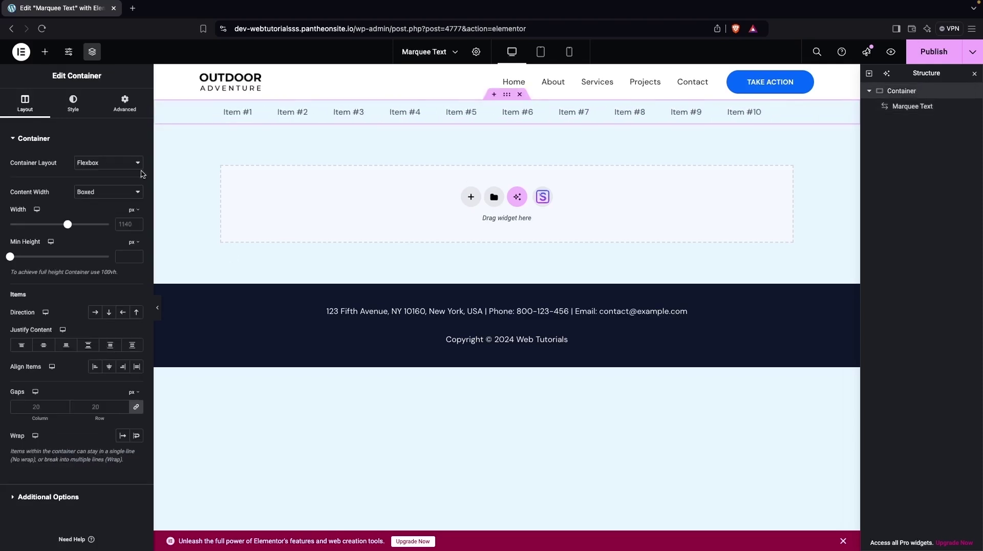
pyautogui.click(73, 102)
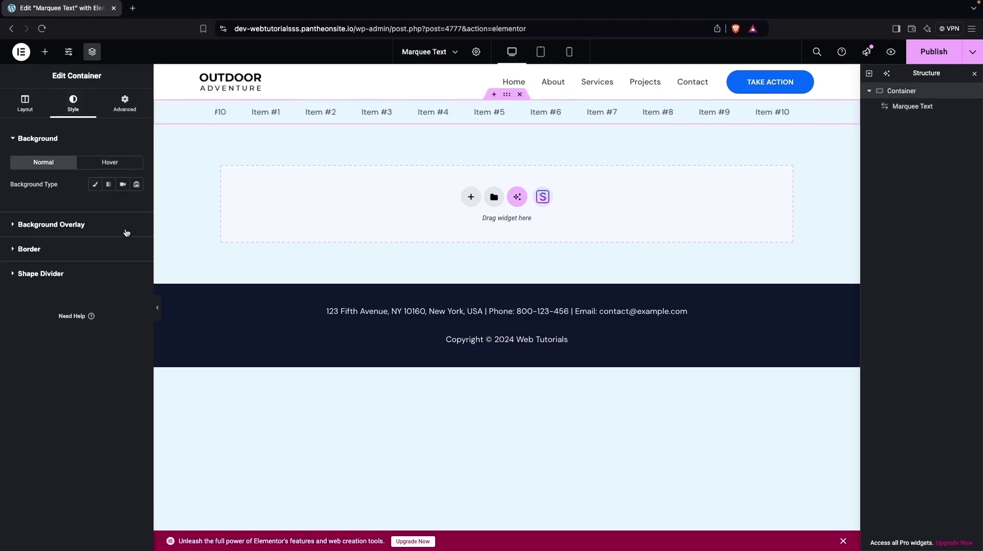
pyautogui.click(94, 184)
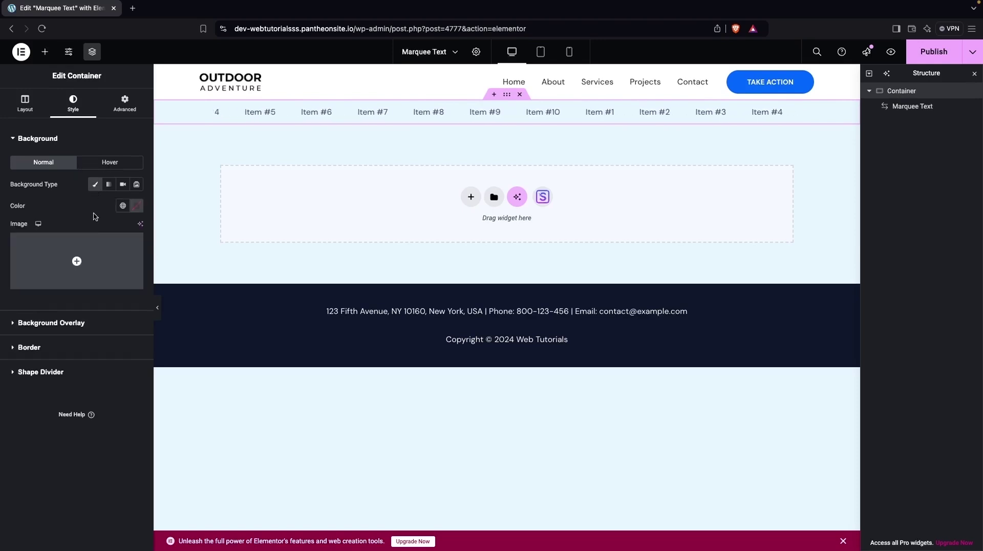
pyautogui.click(137, 205)
pyautogui.moveTo(102, 307); pyautogui.dragTo(65, 353)
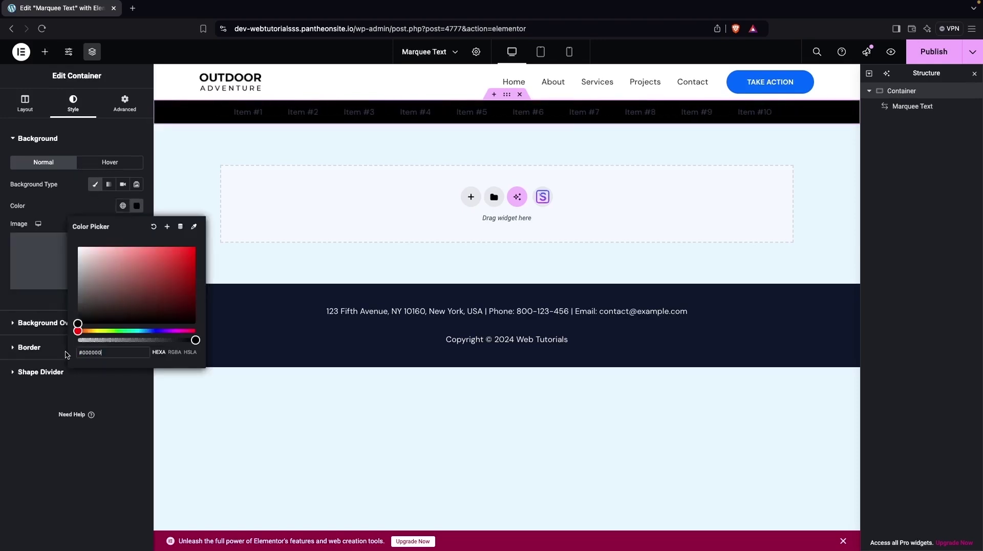
pyautogui.click(921, 109)
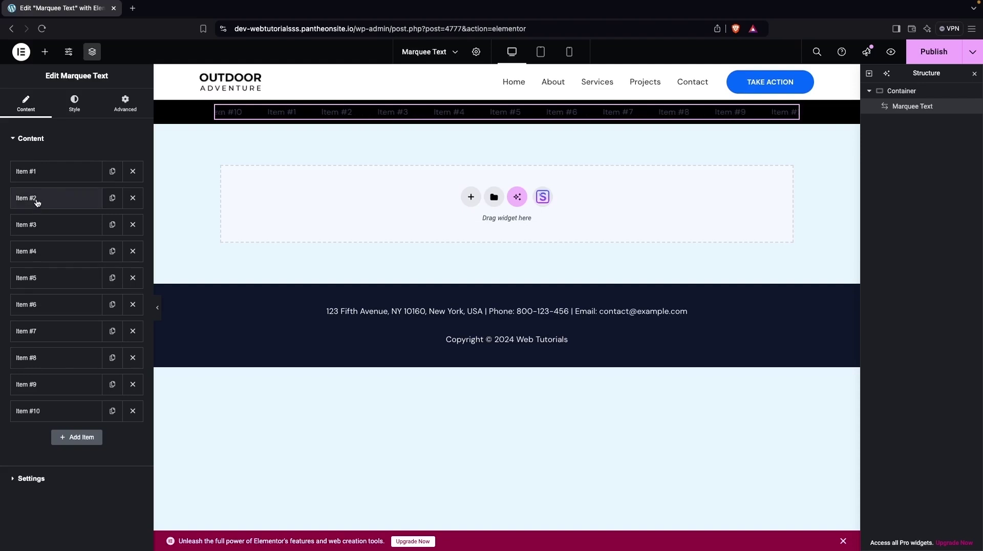
# Step: Set the marquee item text colour to white (#FFFFFF) and return to the items list
pyautogui.click(28, 484)
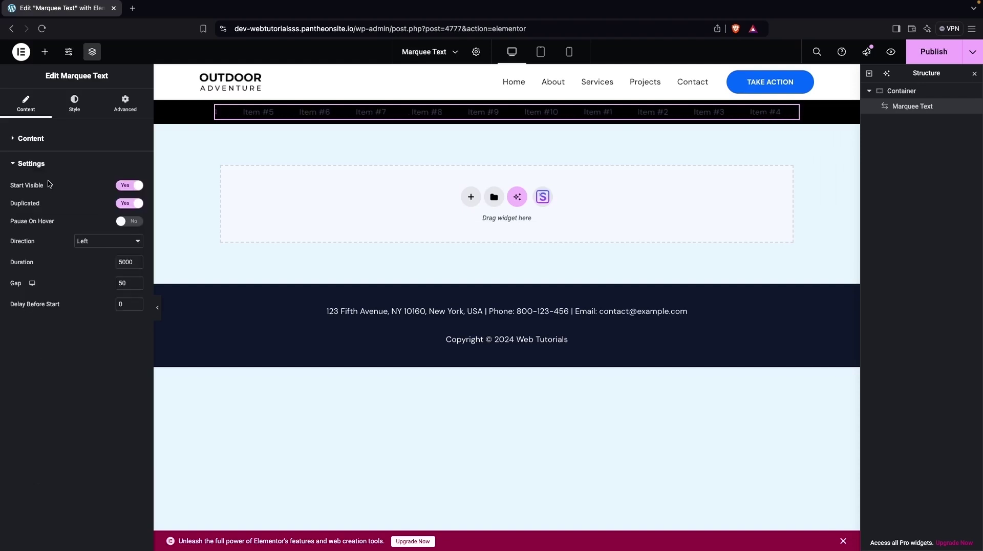
pyautogui.click(79, 105)
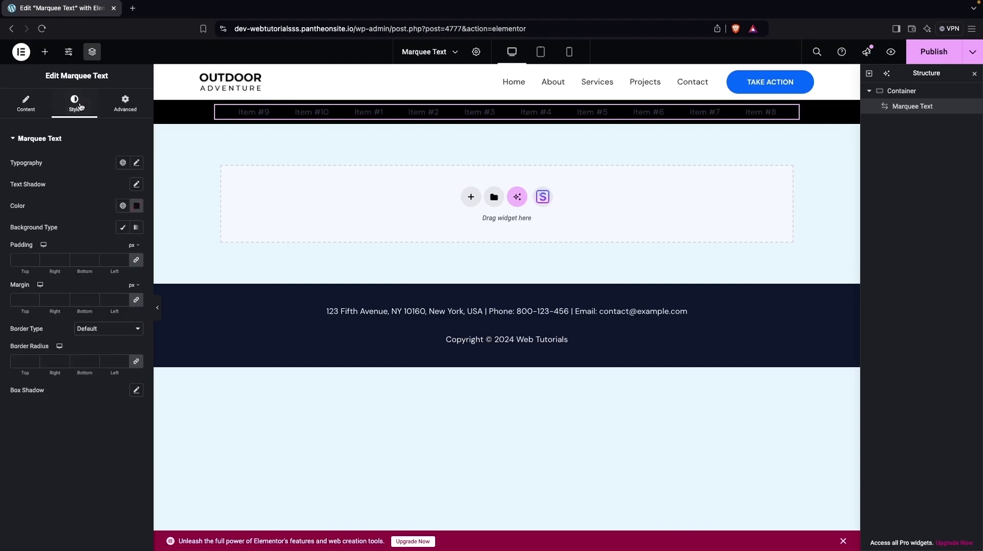
pyautogui.click(123, 105)
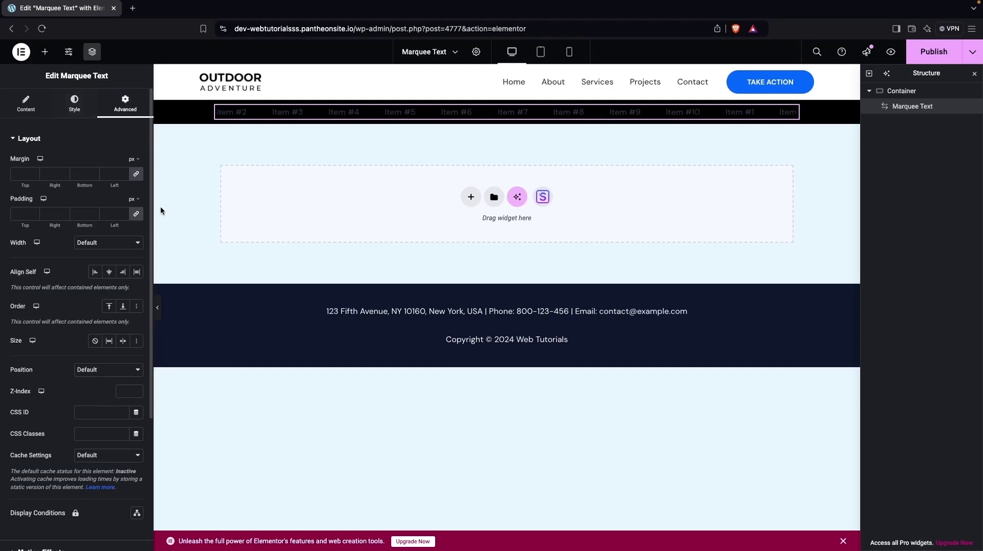
pyautogui.click(66, 103)
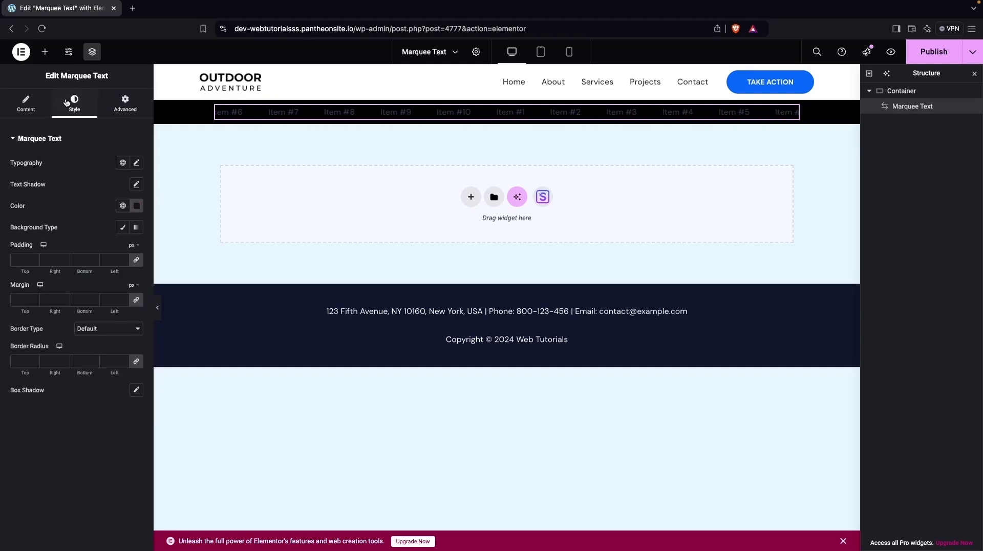
pyautogui.click(137, 207)
pyautogui.moveTo(102, 269); pyautogui.dragTo(69, 254)
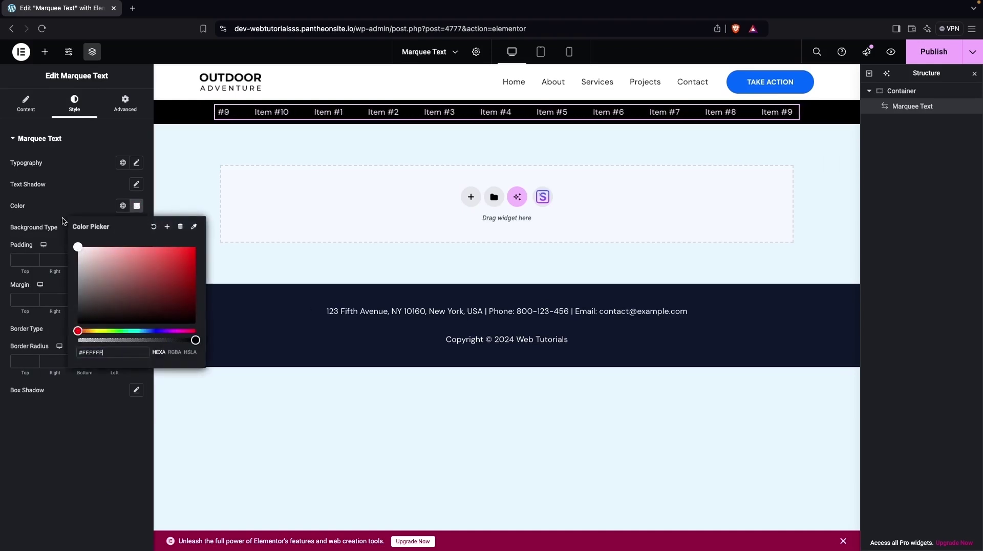
pyautogui.click(41, 195)
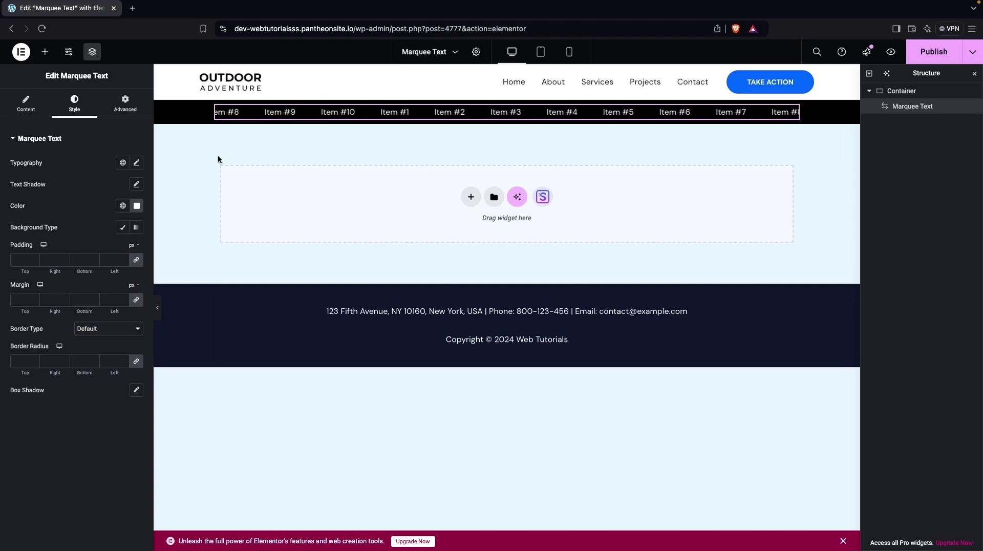
pyautogui.click(23, 105)
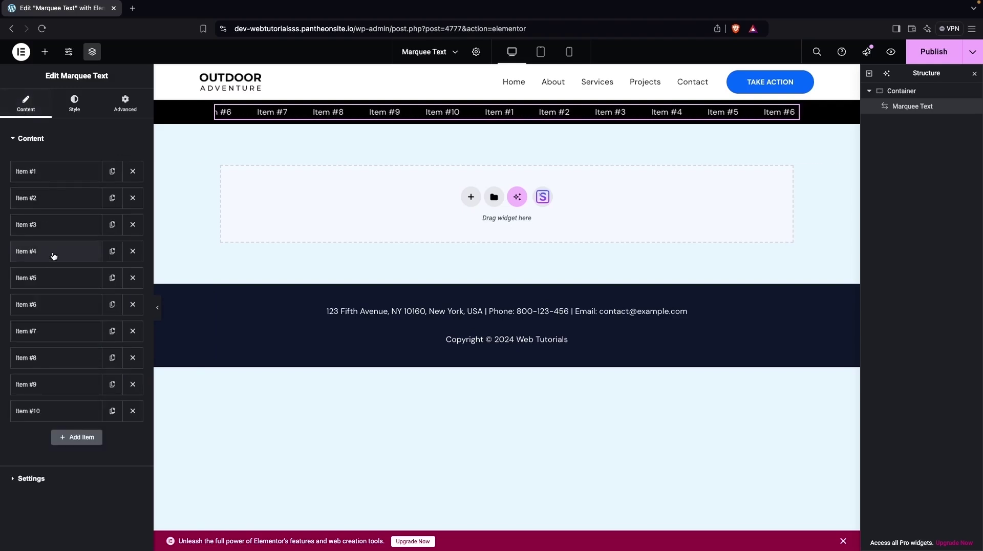
# Step: In marquee Settings, switch Duplicated to Yes and leave Pause On Hover set to No
pyautogui.click(13, 480)
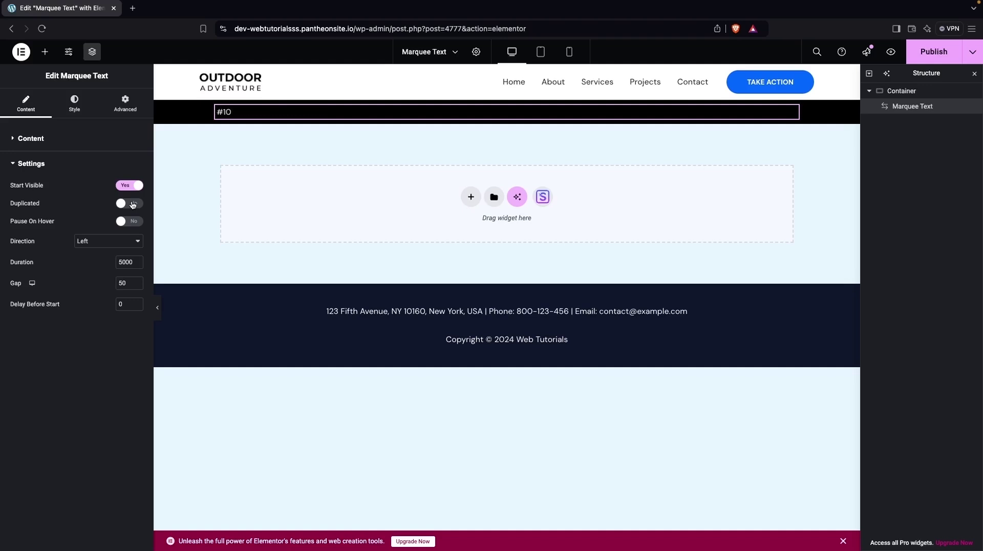
pyautogui.click(132, 203)
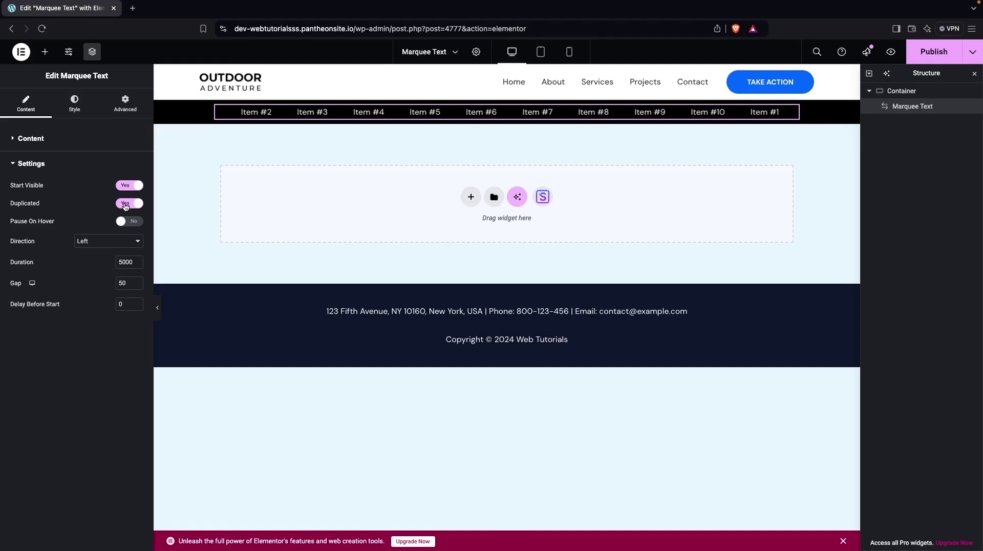
pyautogui.click(128, 204)
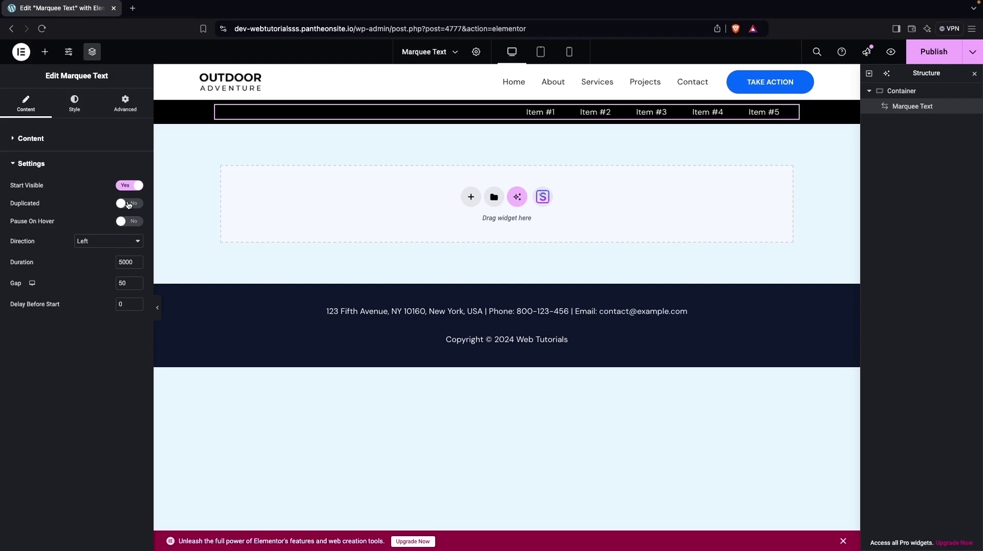
pyautogui.click(128, 204)
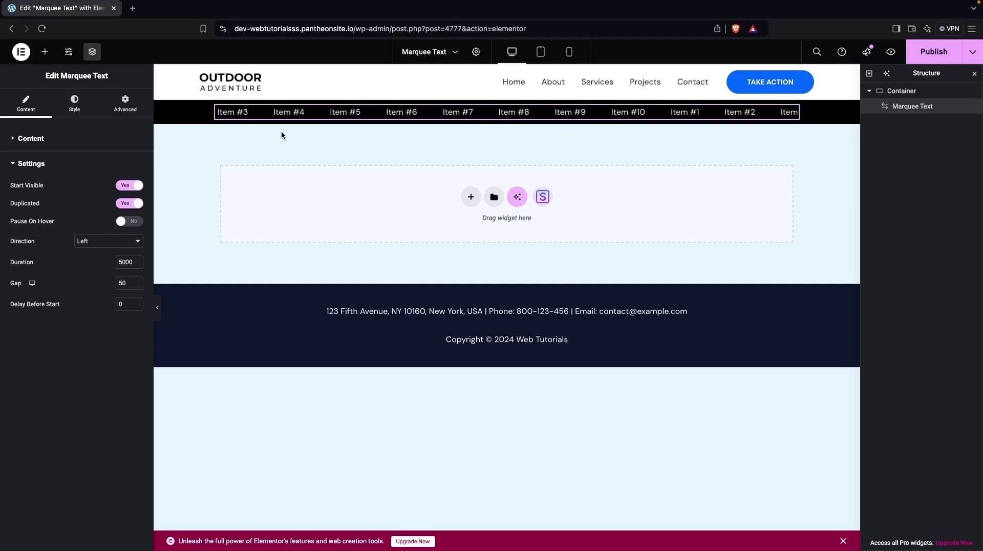
pyautogui.click(135, 222)
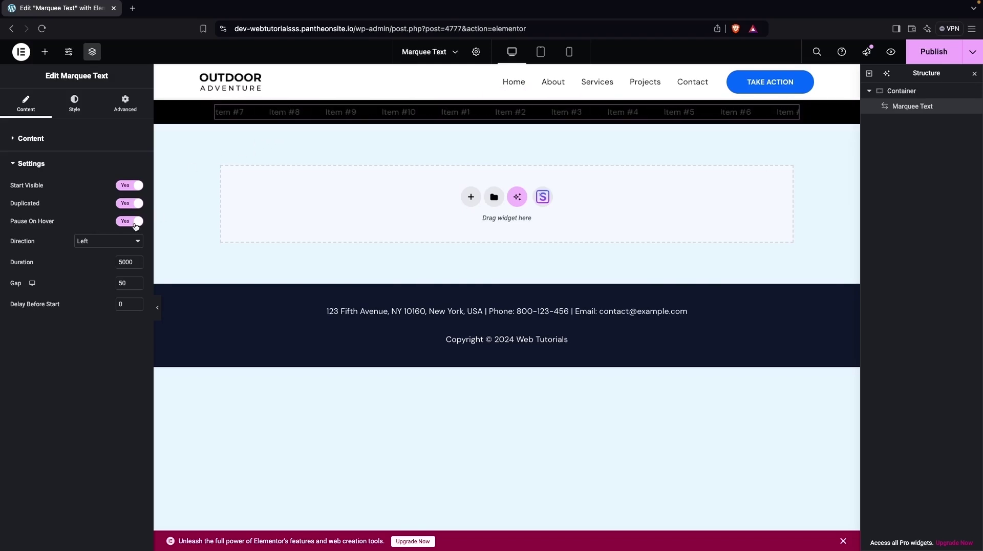
pyautogui.moveTo(281, 113)
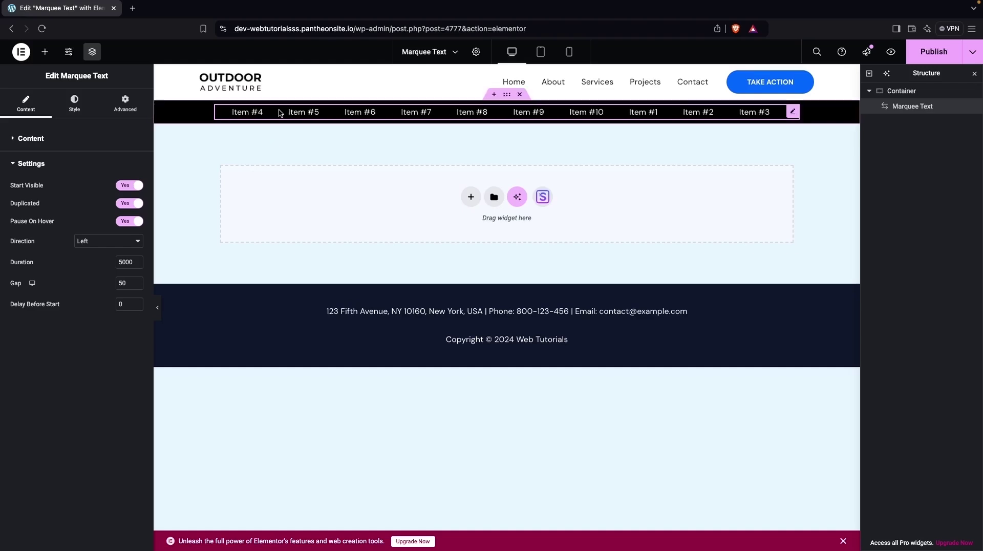
pyautogui.click(126, 222)
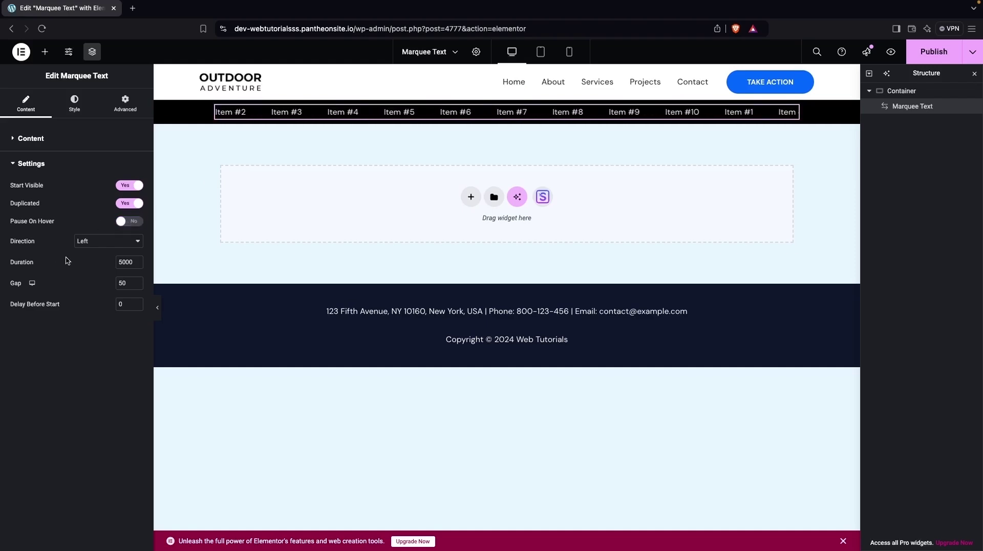
pyautogui.click(94, 242)
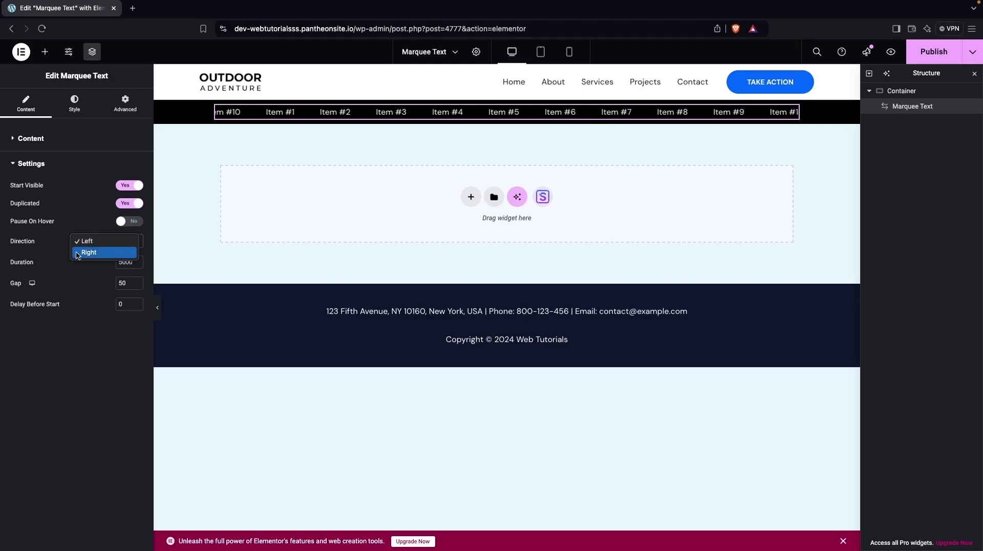
# Step: Try the Right direction, then set the marquee back to scrolling Left
pyautogui.click(122, 254)
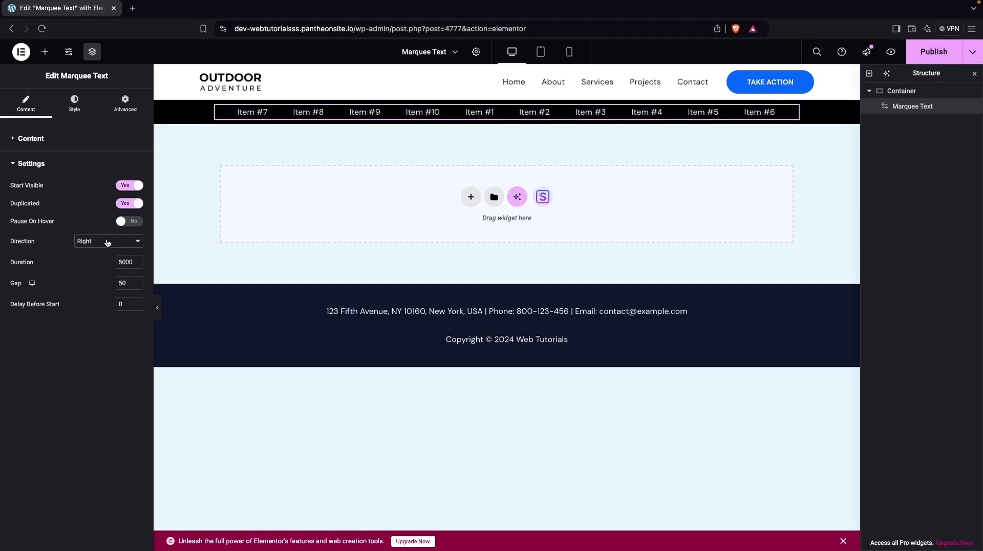
pyautogui.click(108, 242)
pyautogui.click(108, 230)
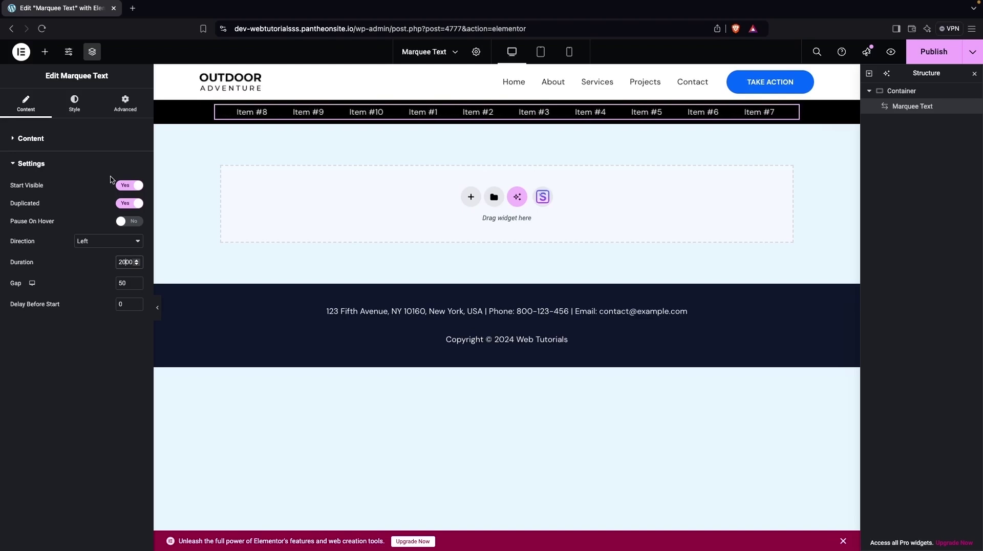
pyautogui.click(73, 111)
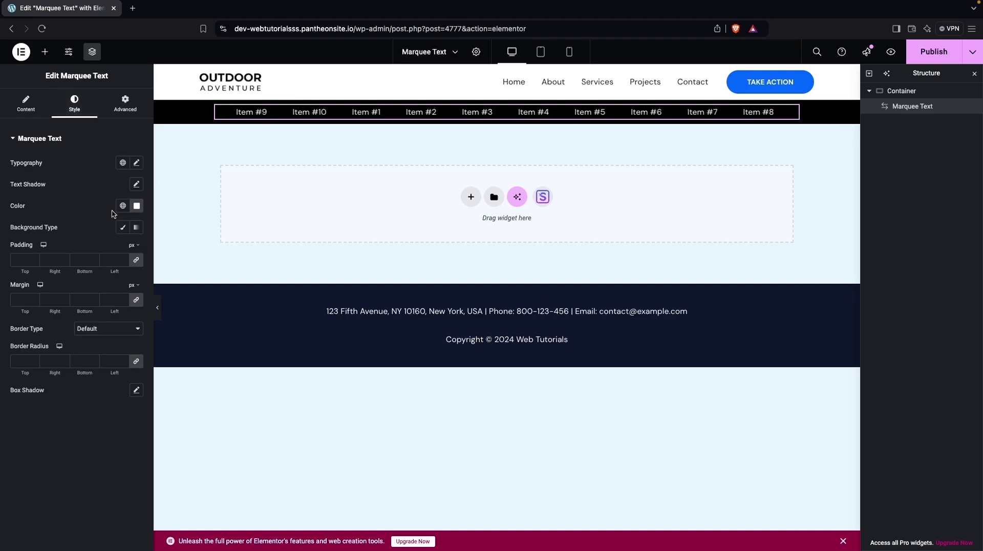
# Step: Set the marquee text typography size to 85 px
pyautogui.click(136, 163)
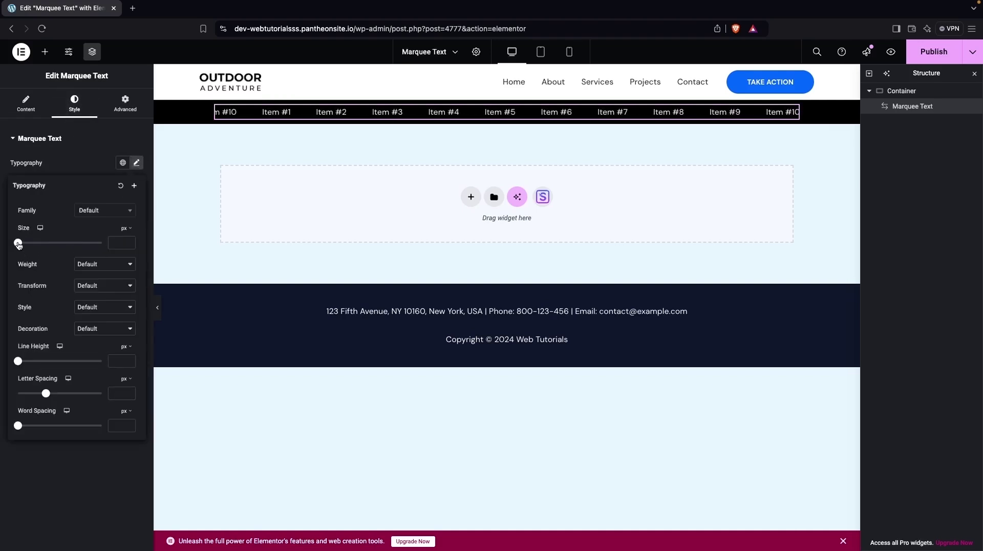
pyautogui.moveTo(18, 244); pyautogui.dragTo(54, 246)
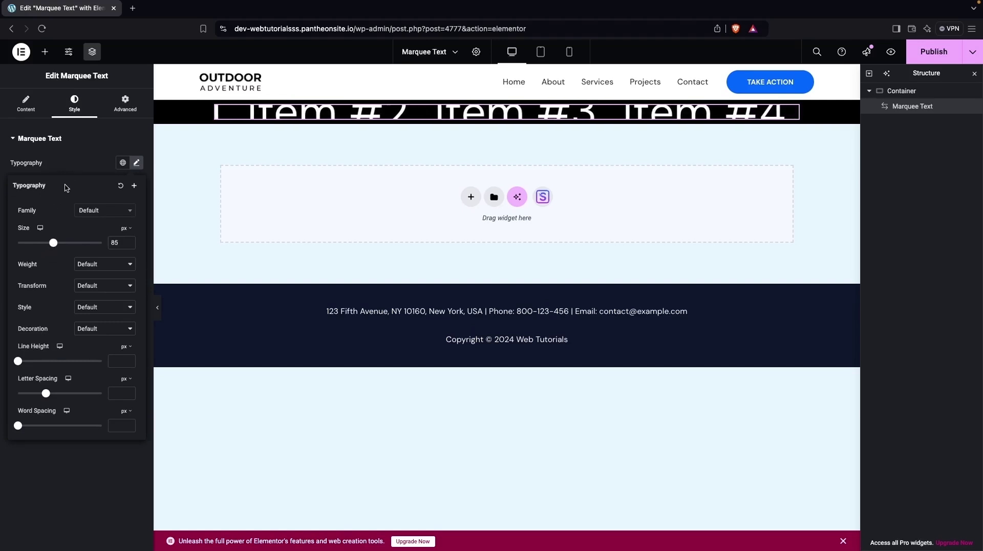
pyautogui.click(70, 168)
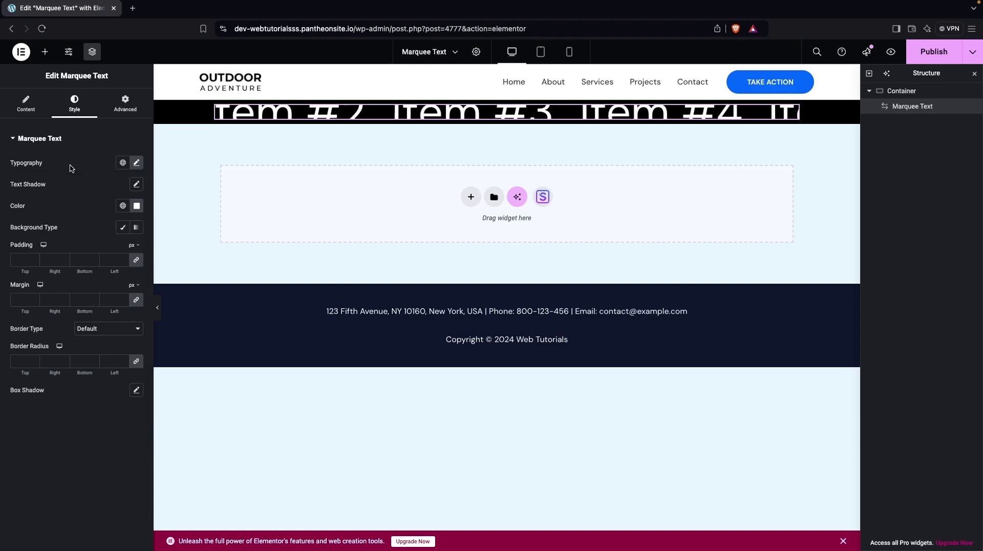
# Step: Give the marquee items 50 px padding and 10 px margin on all sides
pyautogui.click(22, 259)
pyautogui.write('20')
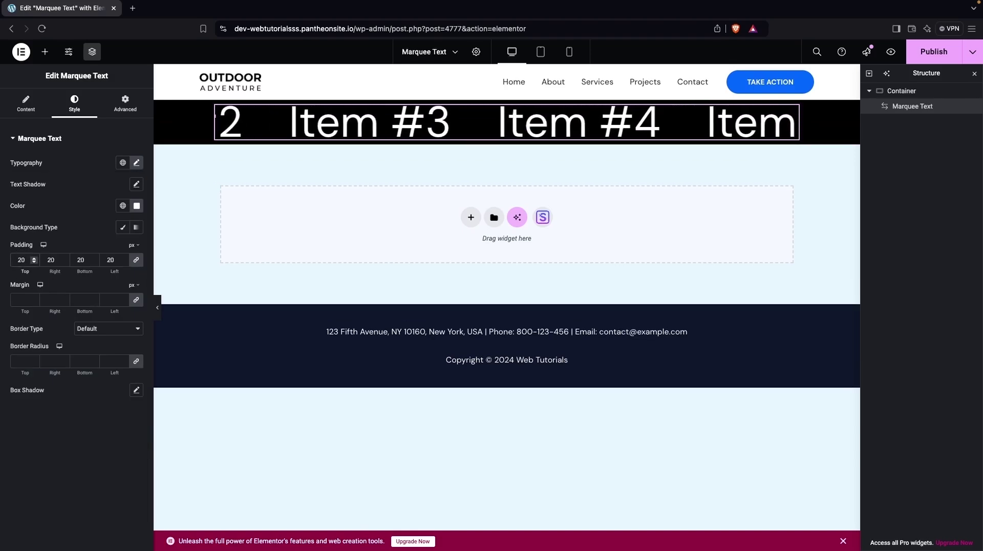
pyautogui.press('BackSpace')
pyautogui.press('BackSpace')
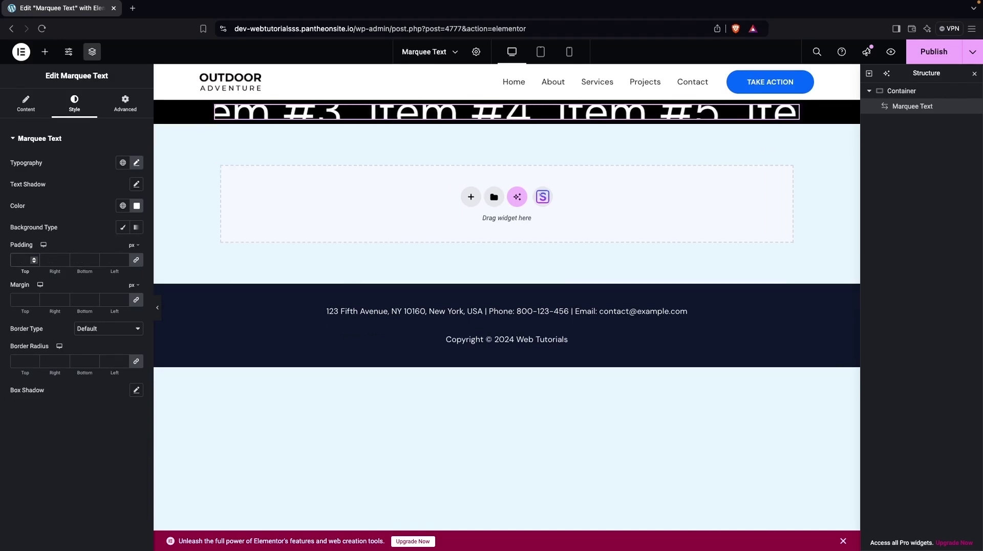
pyautogui.write('40')
pyautogui.press('BackSpace')
pyautogui.press('BackSpace')
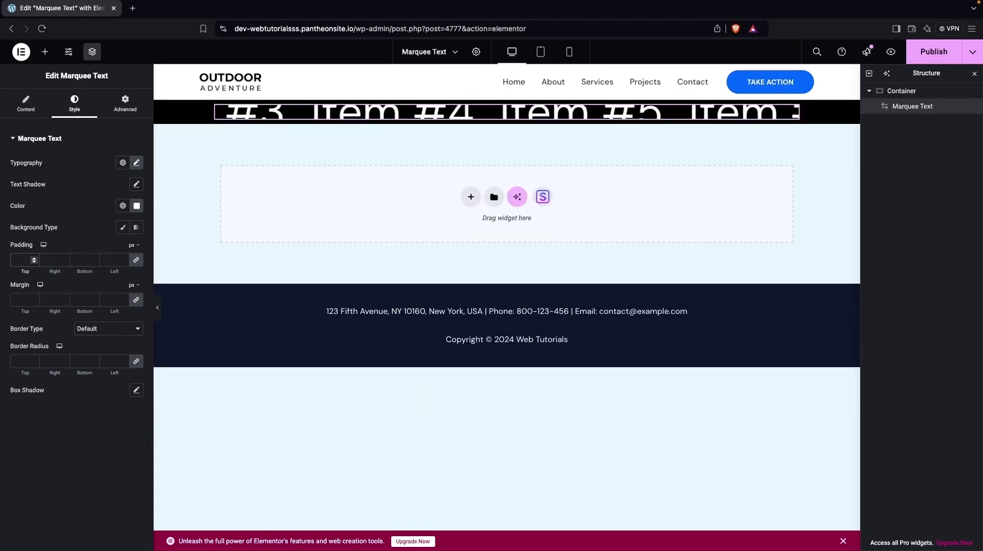
pyautogui.write('50')
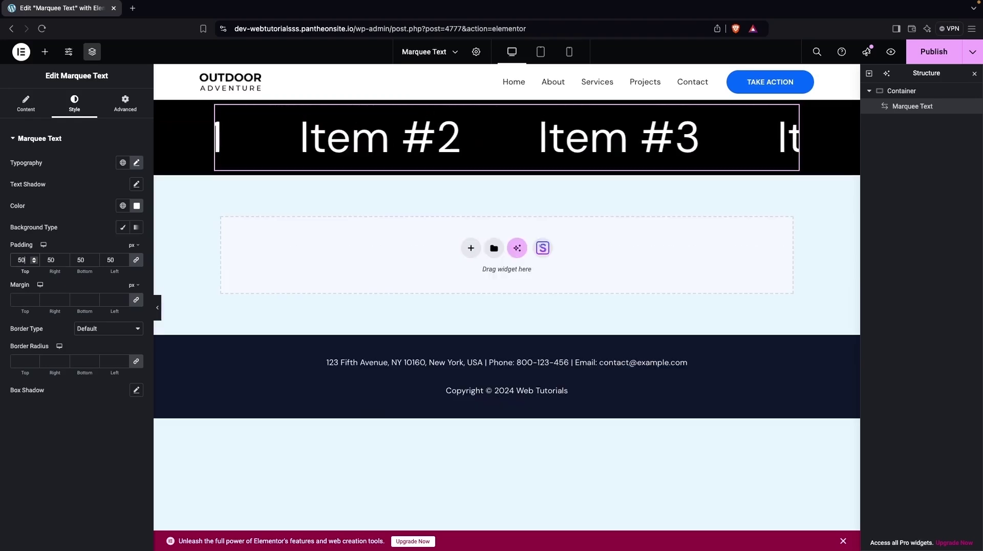
pyautogui.click(23, 301)
pyautogui.write('20')
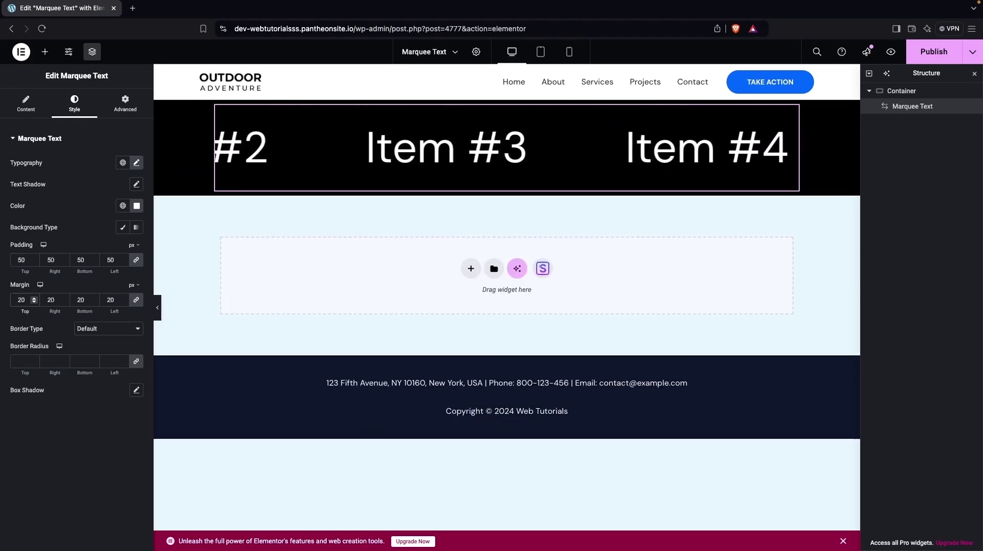
pyautogui.press('BackSpace')
pyautogui.press('BackSpace')
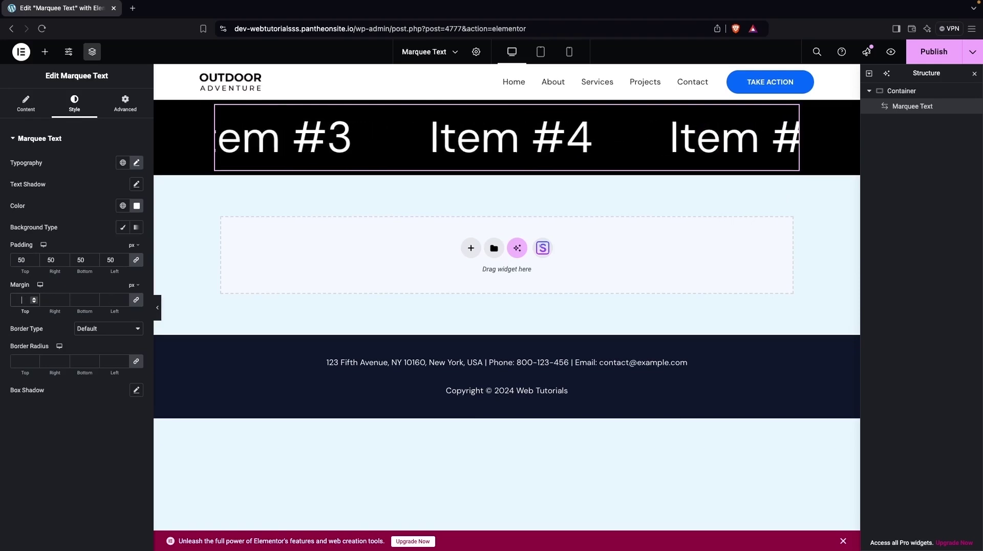
pyautogui.write('10')
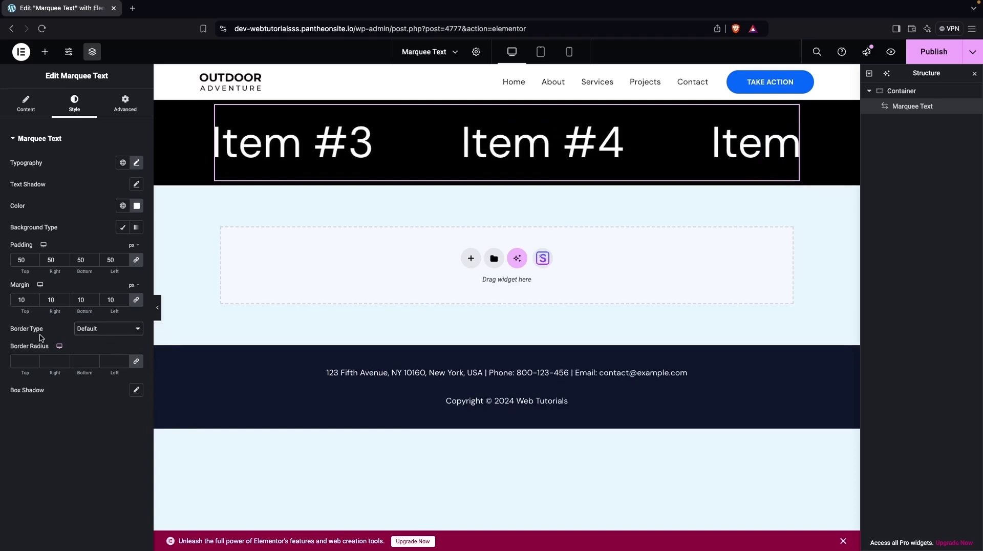
# Step: Round the item boxes' corners to 20 px and set their Border Type to None
pyautogui.click(118, 331)
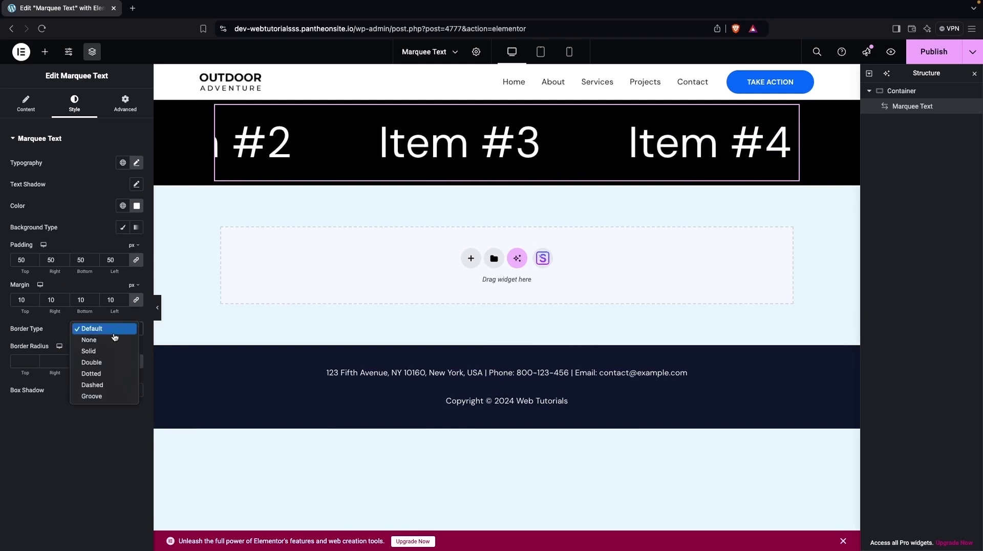
pyautogui.click(104, 350)
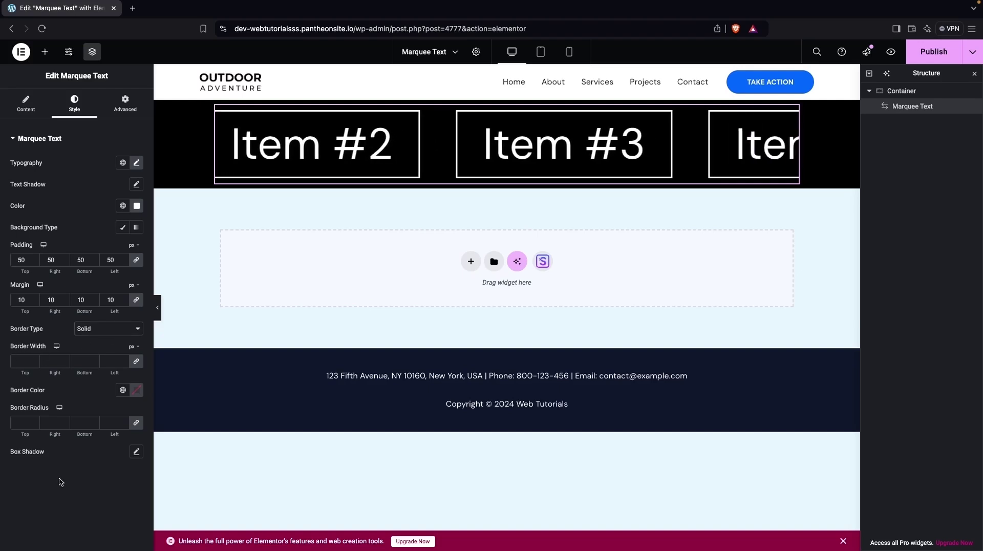
pyautogui.click(23, 422)
pyautogui.write('20')
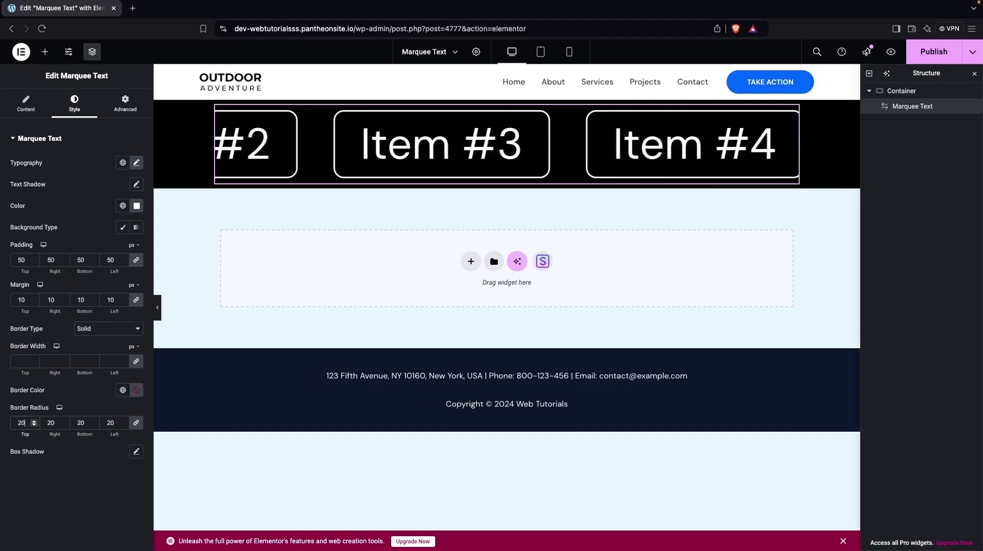
pyautogui.click(114, 329)
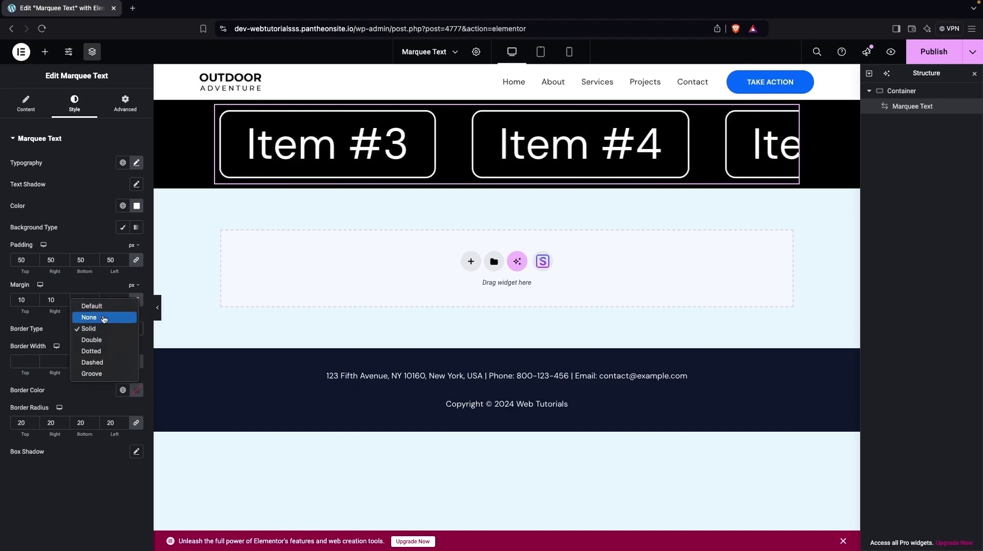
pyautogui.click(106, 320)
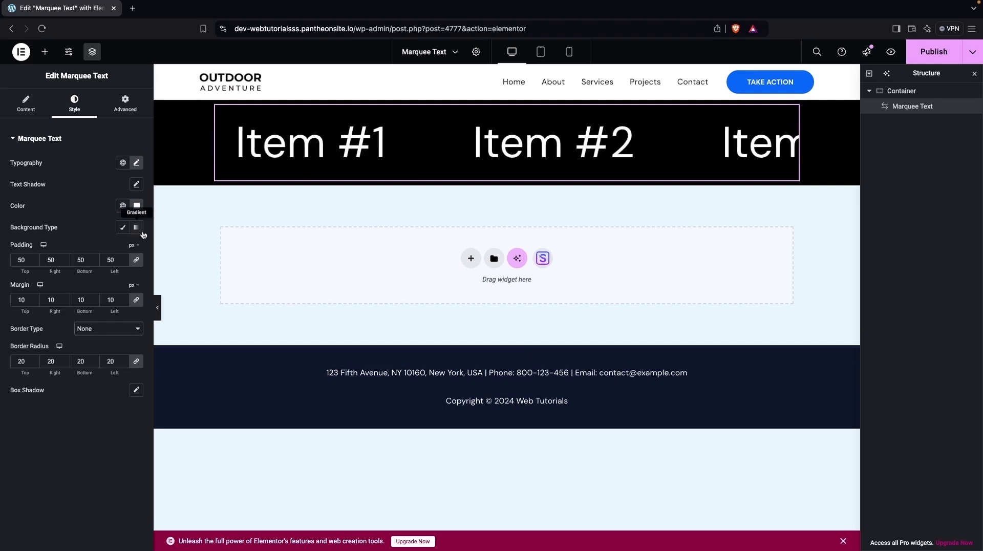
# Step: Try a red-to-dark gradient on item boxes, then switch to a solid red (#F70000) background
pyautogui.click(141, 231)
pyautogui.click(137, 299)
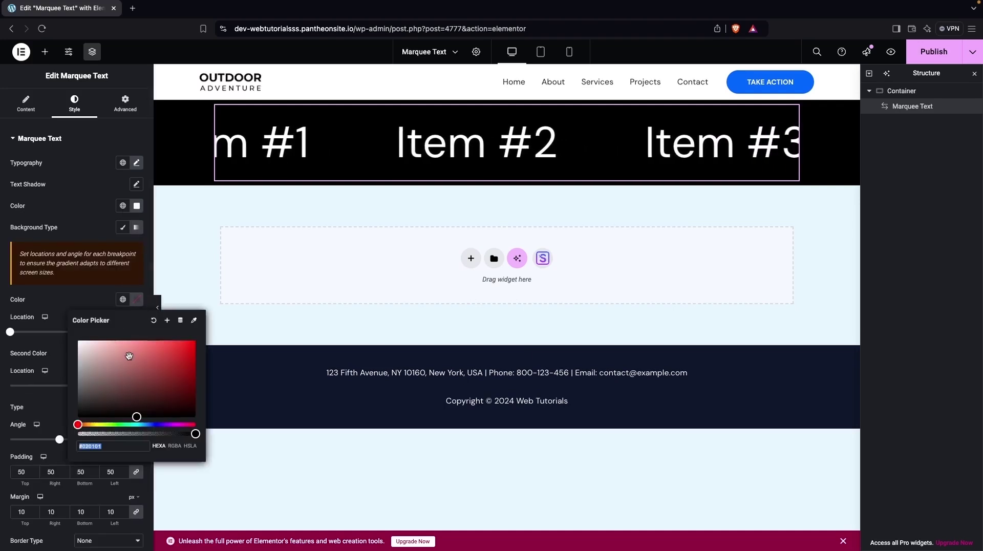
pyautogui.moveTo(145, 356)
pyautogui.mouseDown()
pyautogui.moveTo(216, 362)
pyautogui.moveTo(188, 340)
pyautogui.moveTo(138, 338)
pyautogui.moveTo(211, 342)
pyautogui.moveTo(125, 396)
pyautogui.moveTo(194, 342)
pyautogui.moveTo(207, 347)
pyautogui.mouseUp()
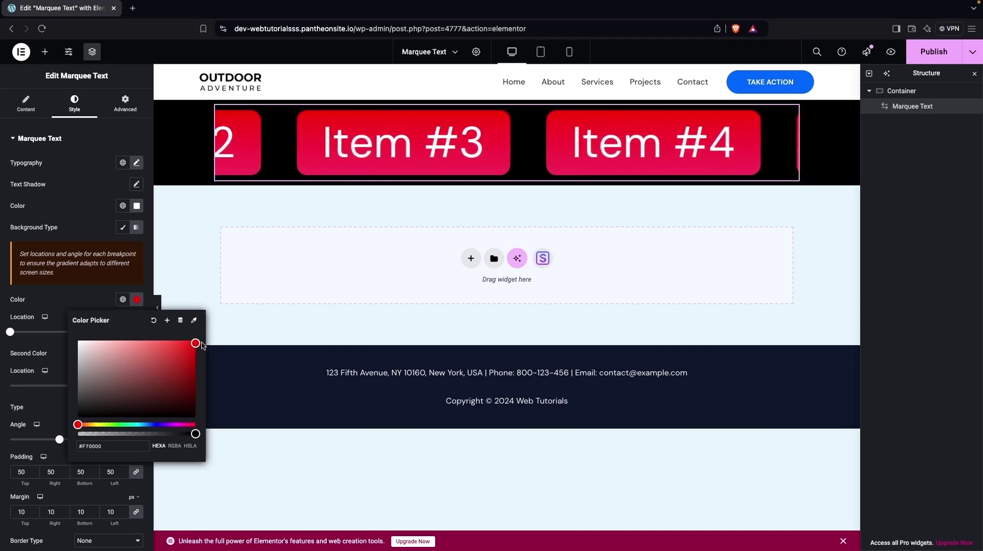
pyautogui.click(82, 295)
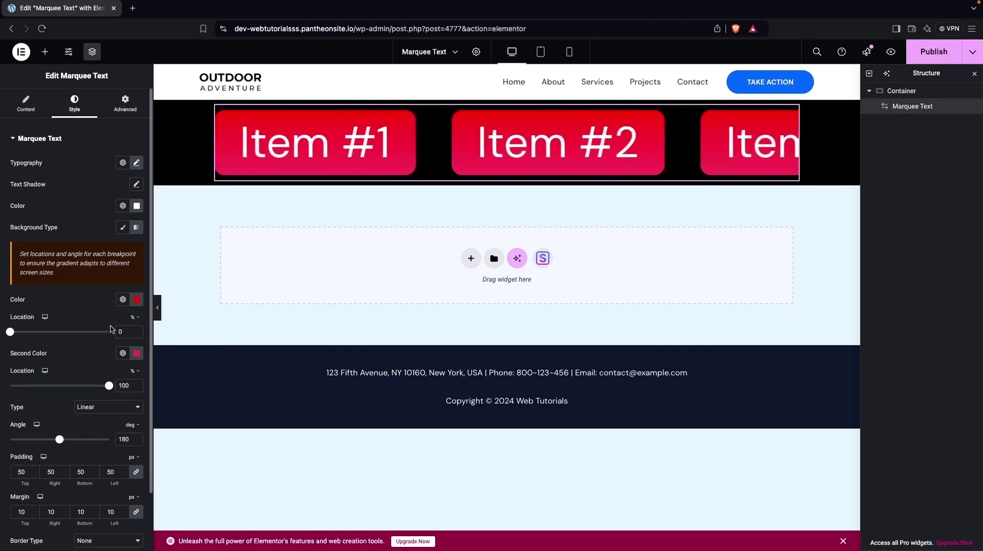
pyautogui.click(137, 353)
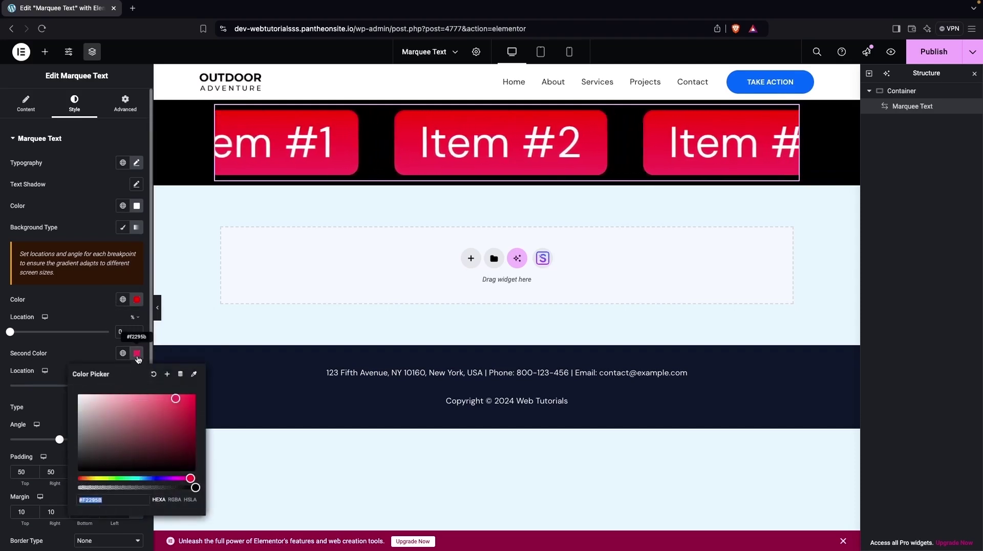
pyautogui.moveTo(176, 398); pyautogui.dragTo(205, 413)
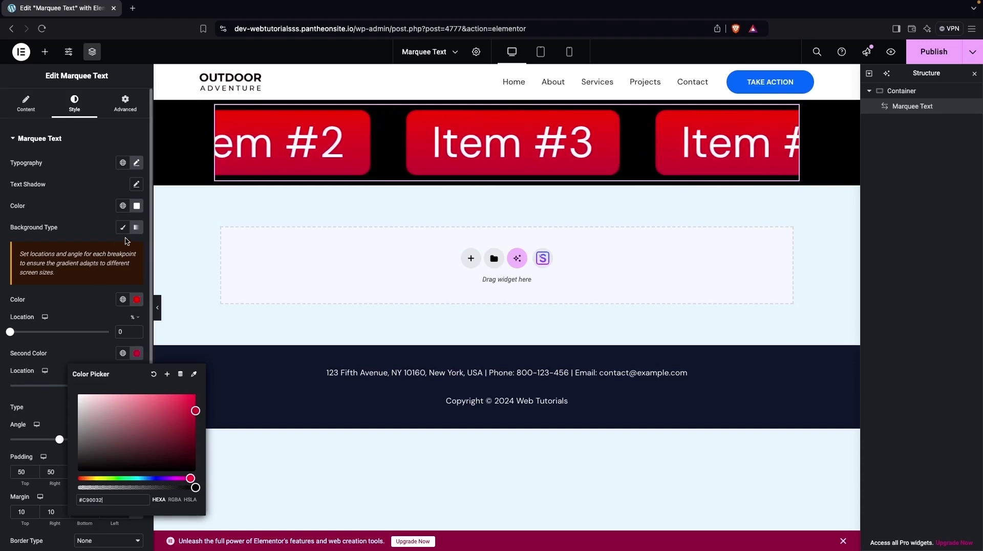
pyautogui.click(121, 229)
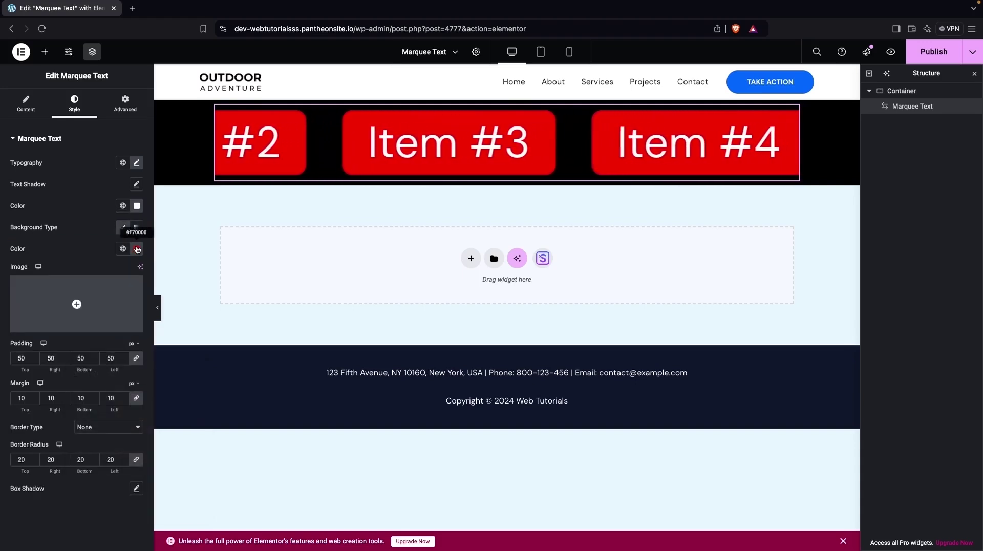
# Step: Change the marquee item boxes' background colour from red to purple (#9300FF)
pyautogui.click(137, 249)
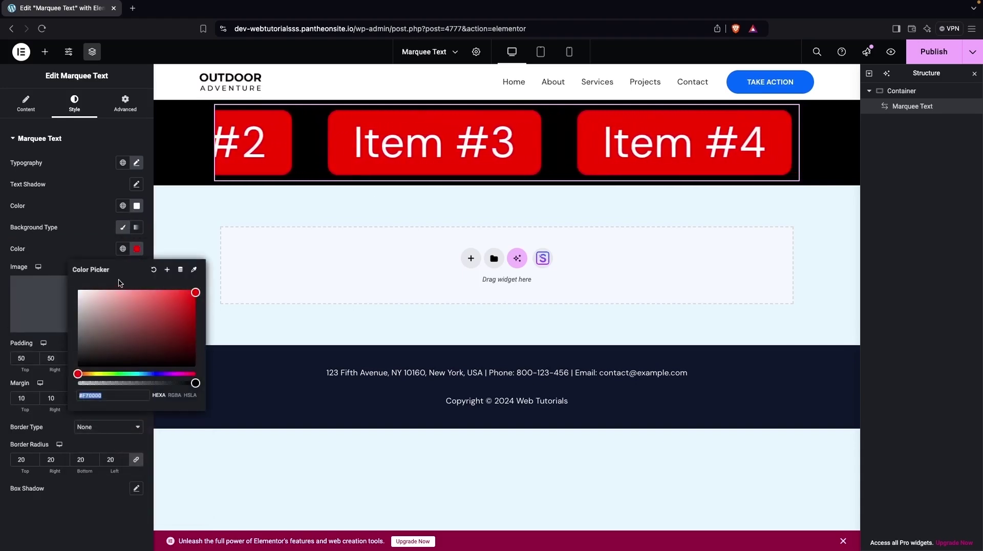
pyautogui.click(158, 373)
pyautogui.moveTo(183, 292); pyautogui.dragTo(201, 288)
pyautogui.moveTo(163, 373); pyautogui.dragTo(192, 276)
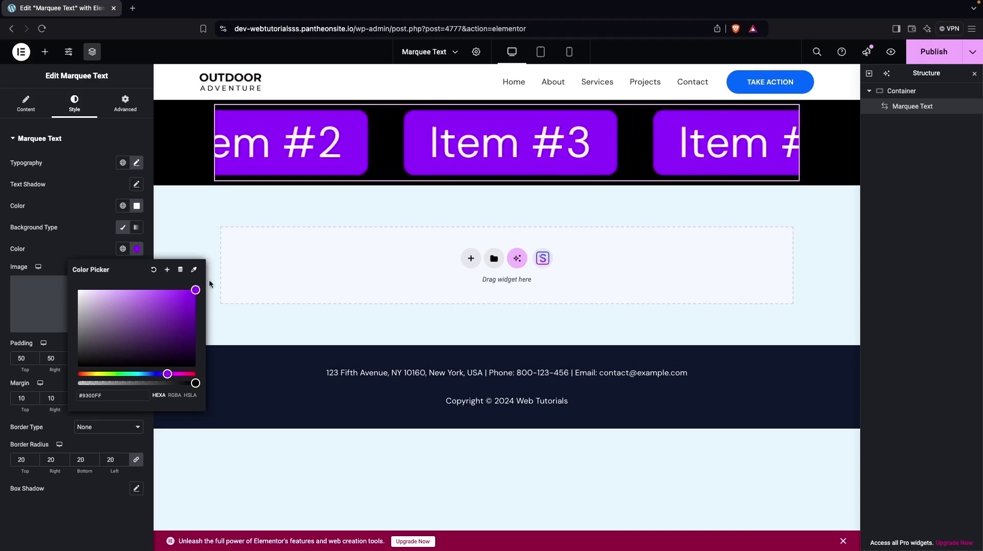
pyautogui.click(72, 274)
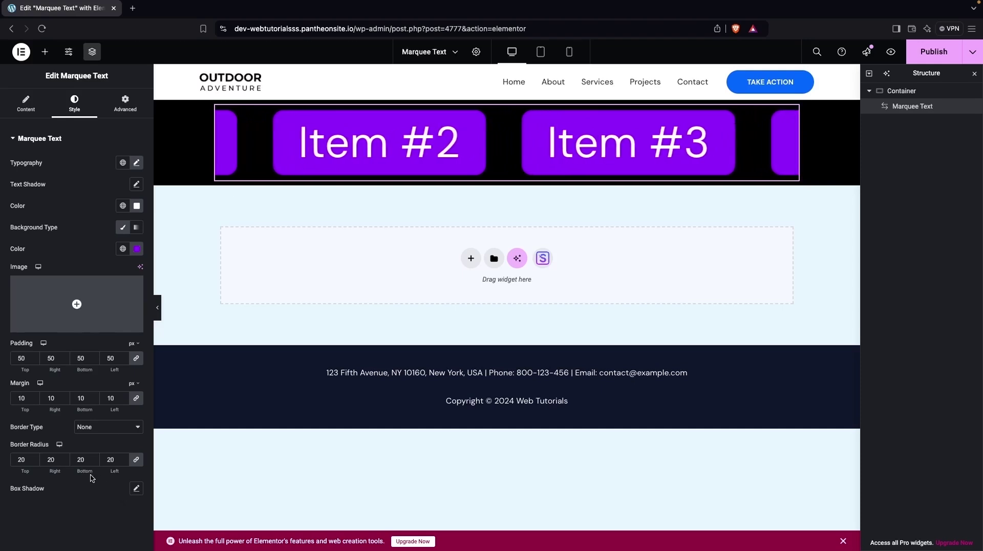
pyautogui.click(136, 488)
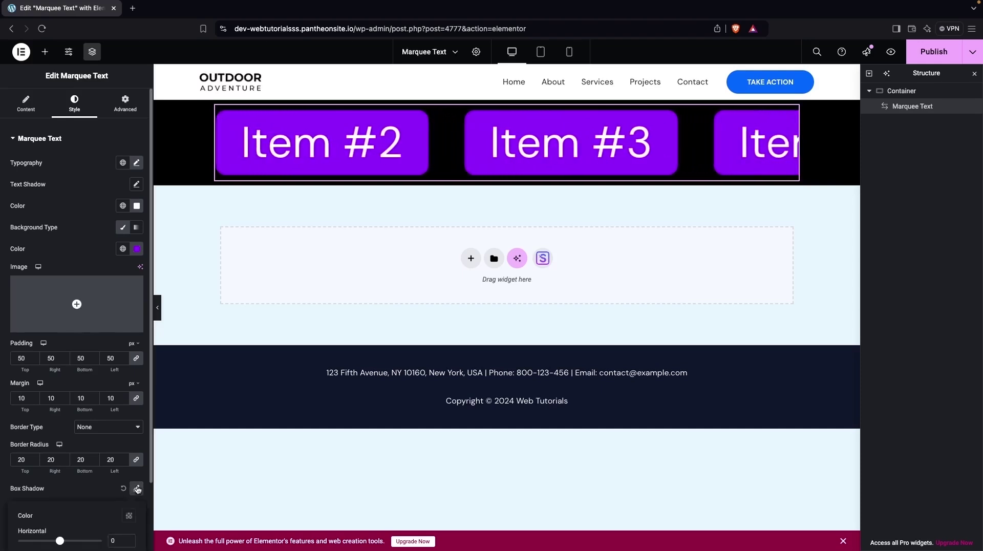
# Step: Set the item box shadow colour to translucent purple, about rgba(77, 5, 252) at 0.36 alpha
pyautogui.scroll(-1, 103, 496)
pyautogui.scroll(-2, 103, 495)
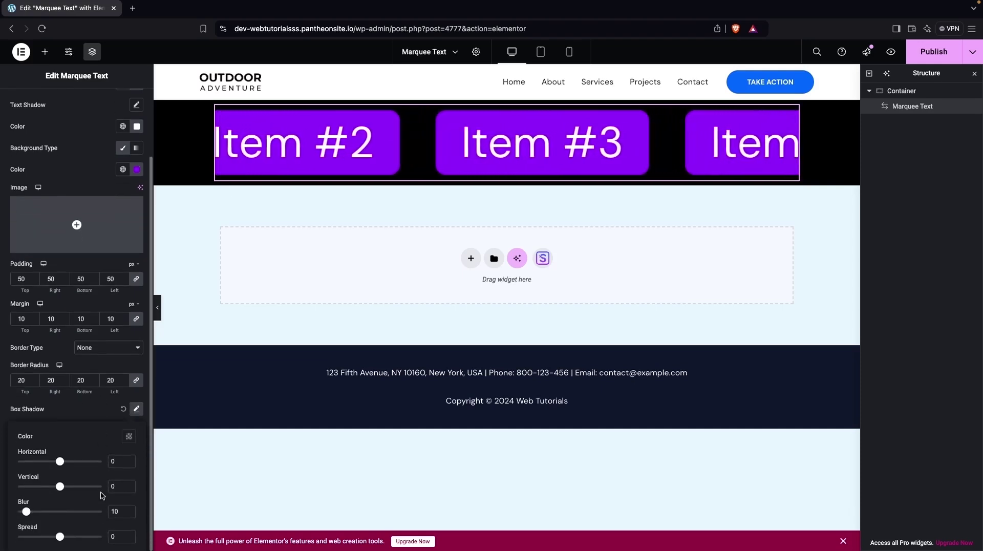
pyautogui.click(129, 436)
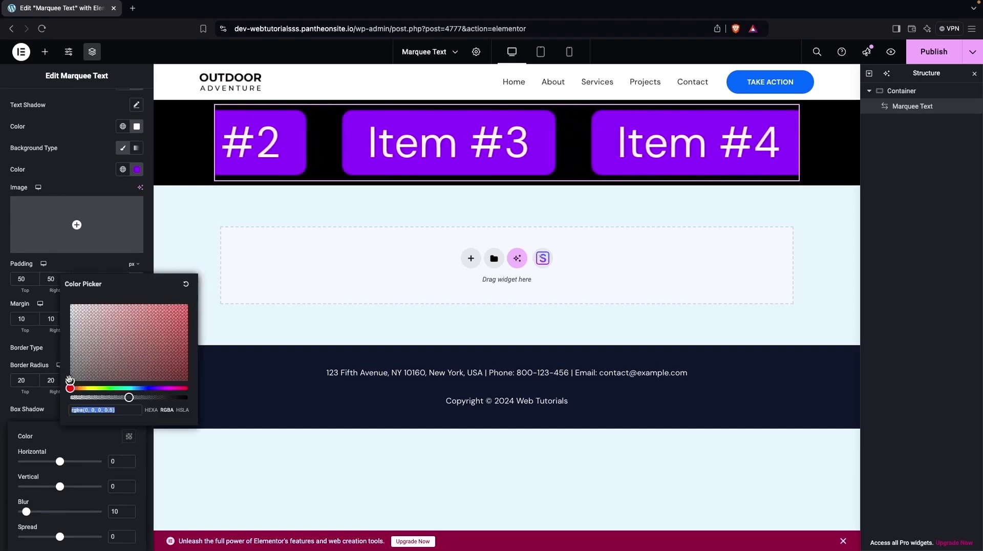
pyautogui.moveTo(70, 379); pyautogui.dragTo(93, 388)
pyautogui.click(71, 398)
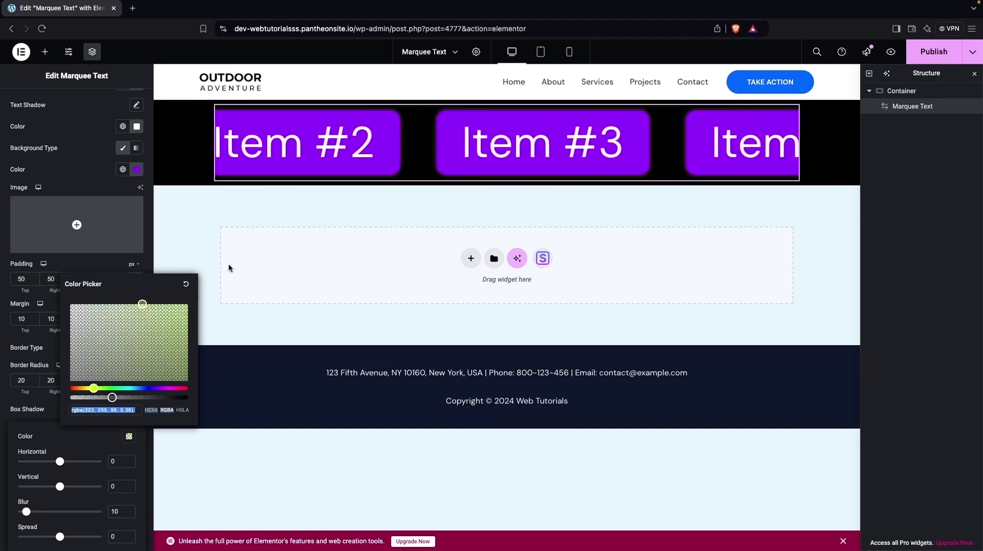
pyautogui.click(186, 304)
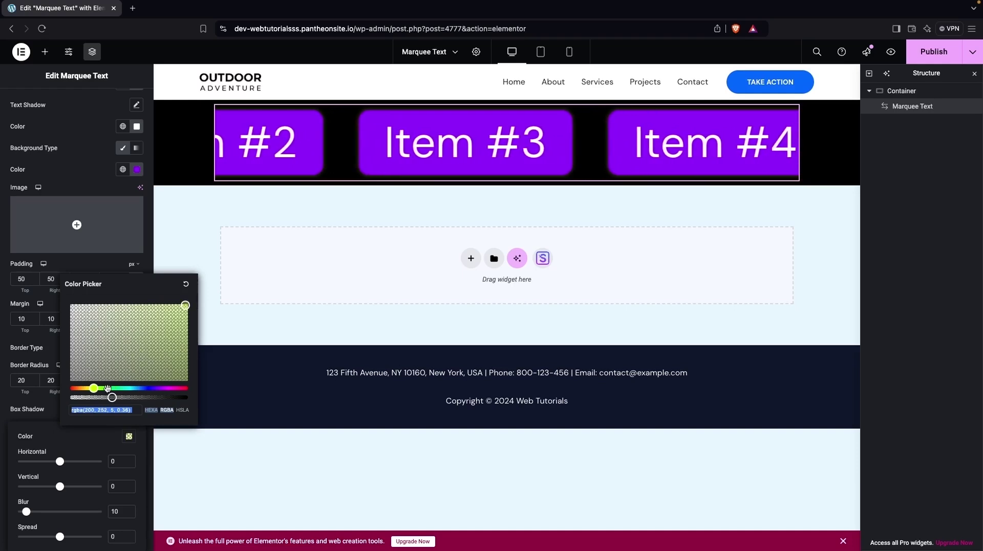
pyautogui.moveTo(94, 388); pyautogui.dragTo(154, 388)
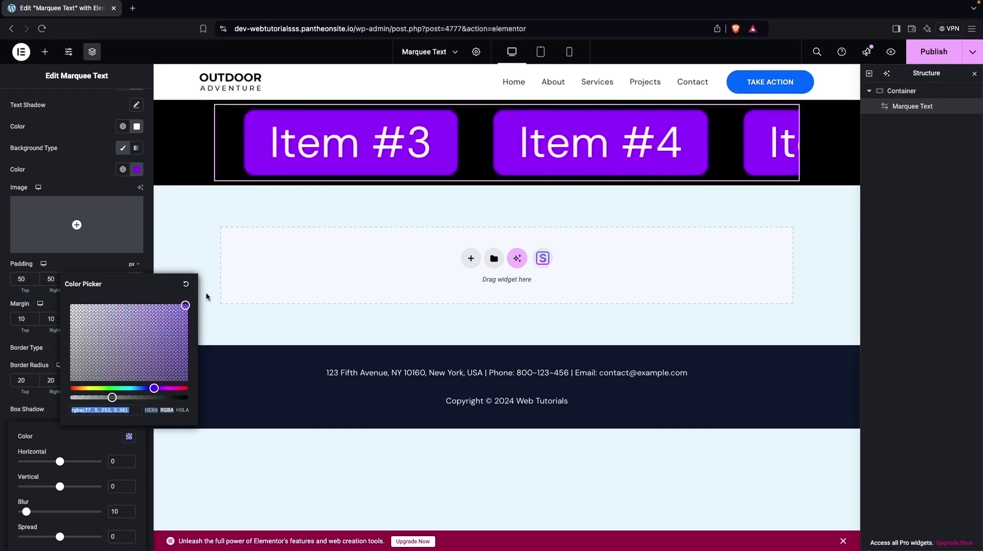
pyautogui.moveTo(185, 305); pyautogui.dragTo(183, 306)
pyautogui.click(82, 424)
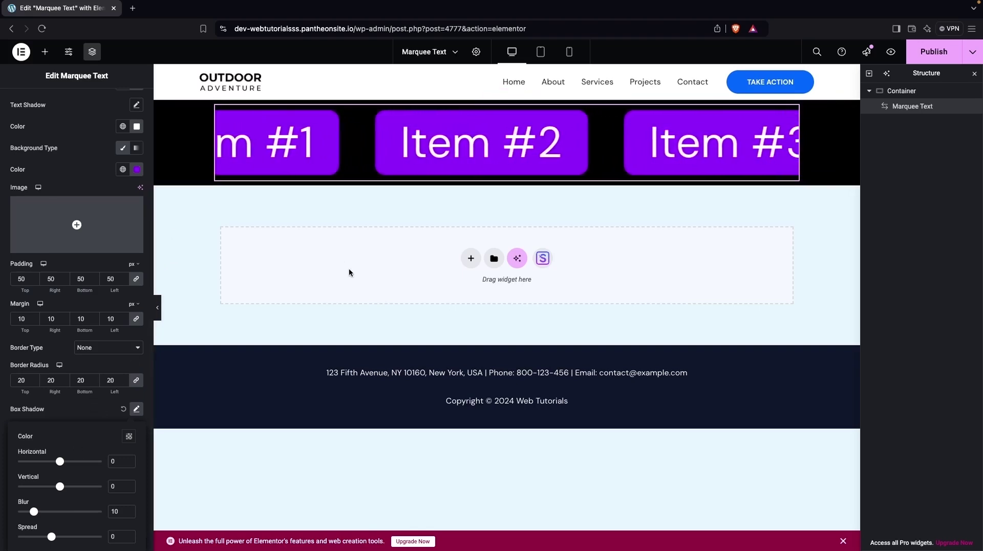
# Step: Give the marquee's container a white background (#FFFFFF)
pyautogui.click(902, 91)
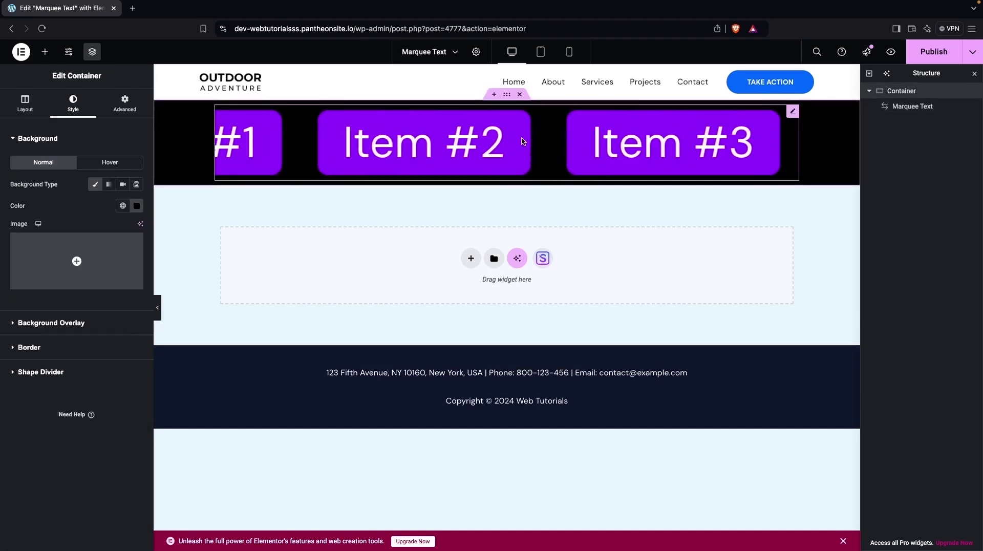
pyautogui.click(137, 205)
pyautogui.moveTo(112, 266); pyautogui.dragTo(48, 240)
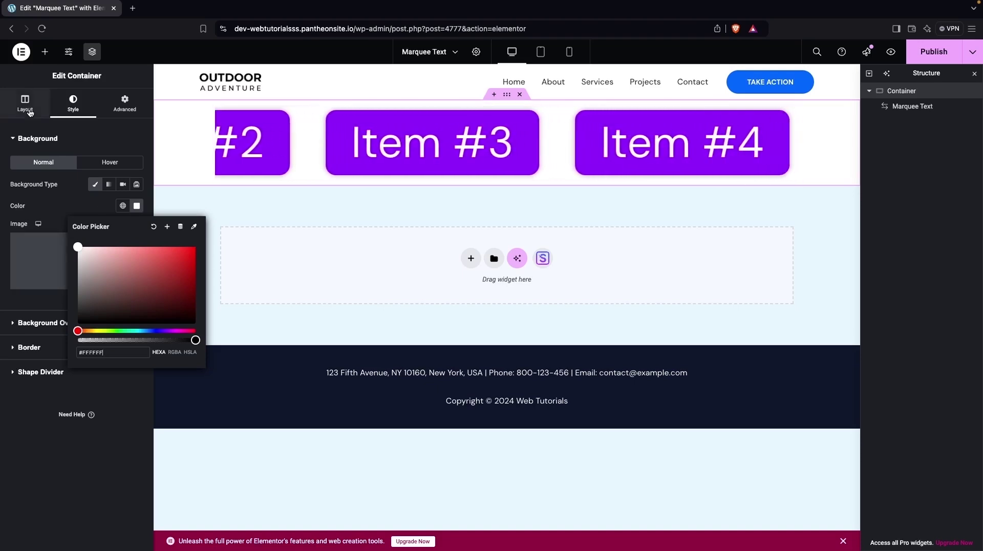
# Step: Set the container's Content Width to Full Width
pyautogui.click(30, 113)
pyautogui.click(95, 192)
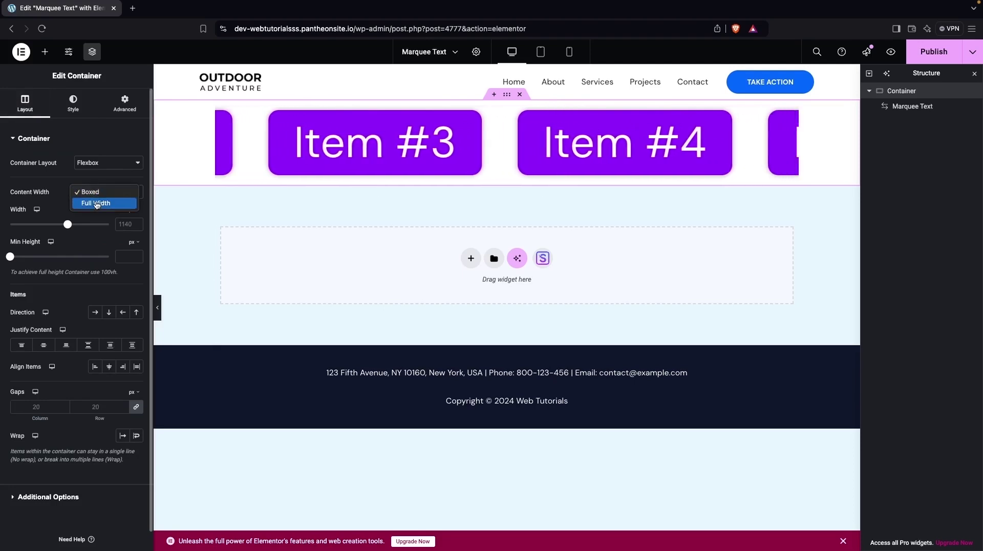
pyautogui.click(96, 204)
pyautogui.click(916, 107)
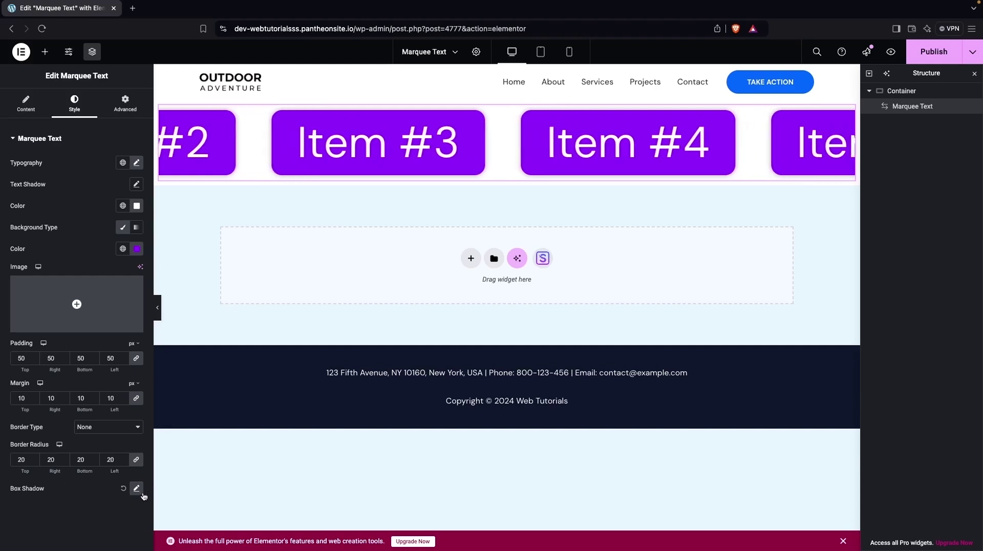
# Step: Expand the marquee's Content Settings to show direction, duration, gap and start delay
pyautogui.click(142, 493)
pyautogui.scroll(-3, 80, 526)
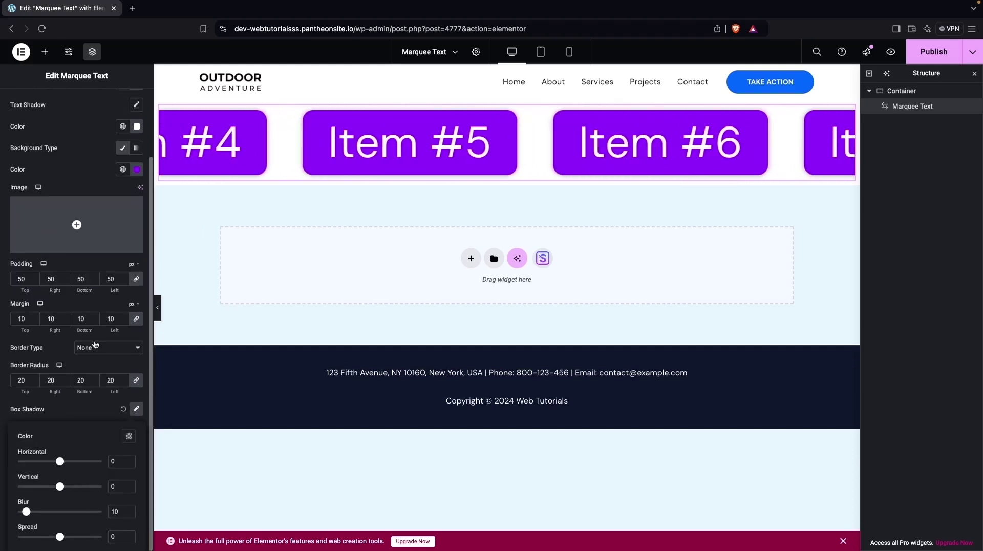
pyautogui.scroll(3, 78, 224)
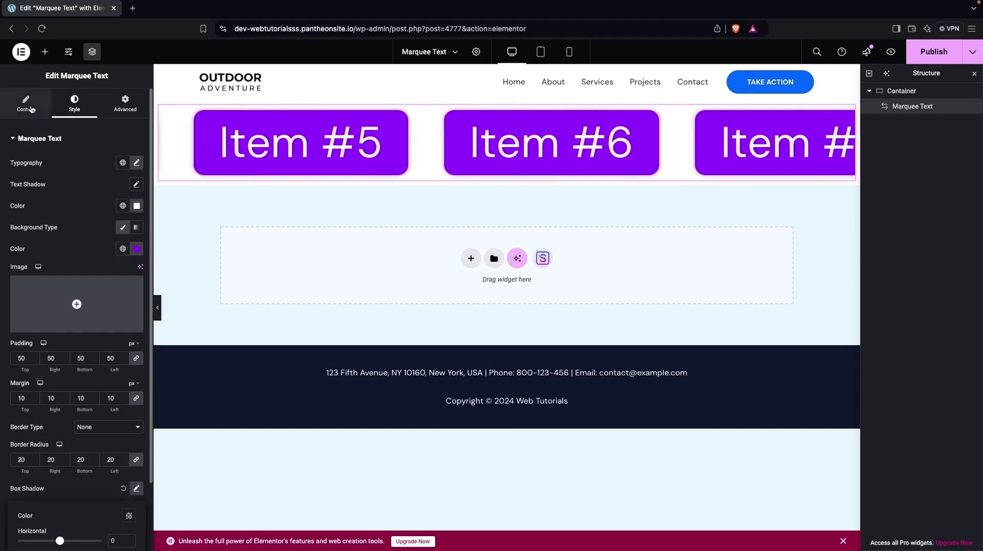
pyautogui.click(30, 107)
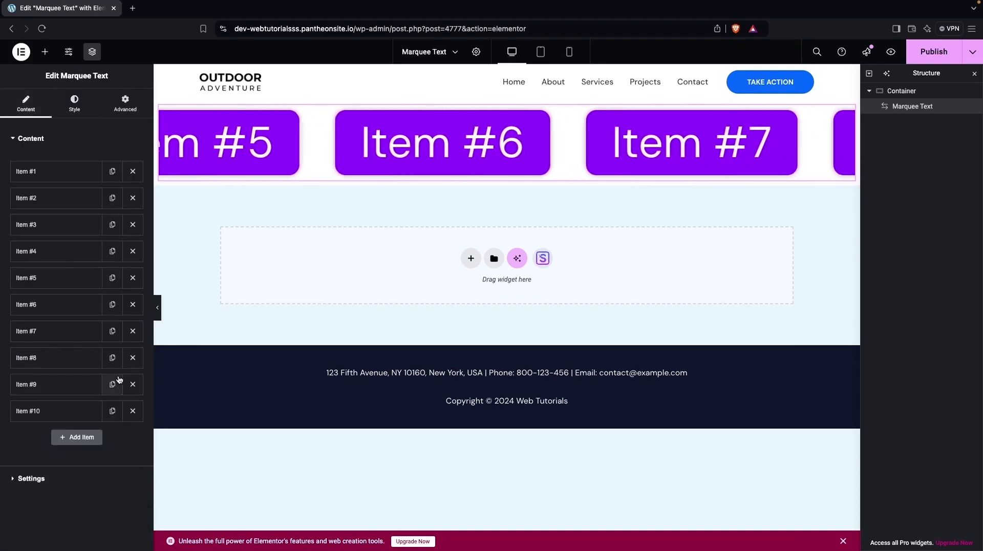
pyautogui.click(22, 484)
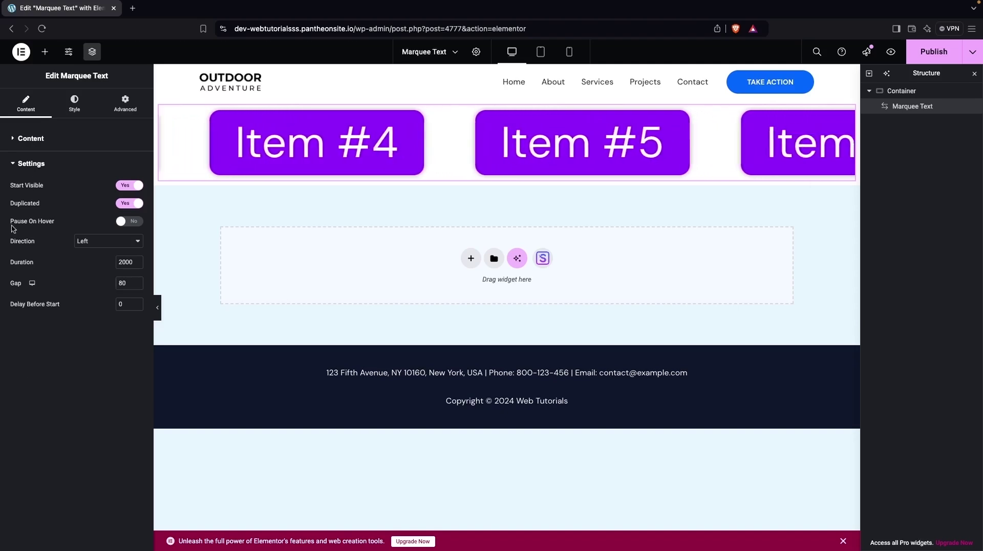
# Step: Delete the empty Item #11, leaving Item #1 through Item #10 in the marquee
pyautogui.click(21, 137)
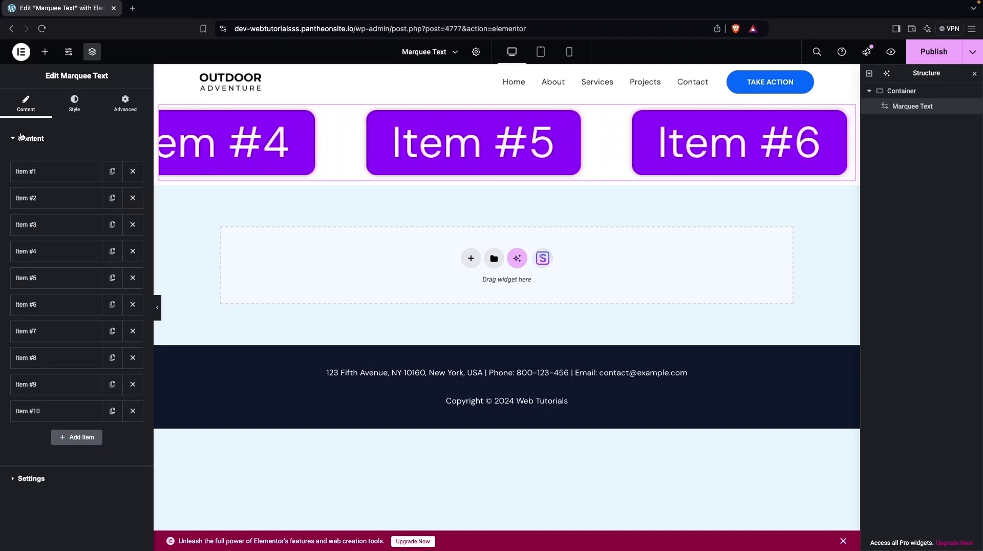
pyautogui.click(48, 173)
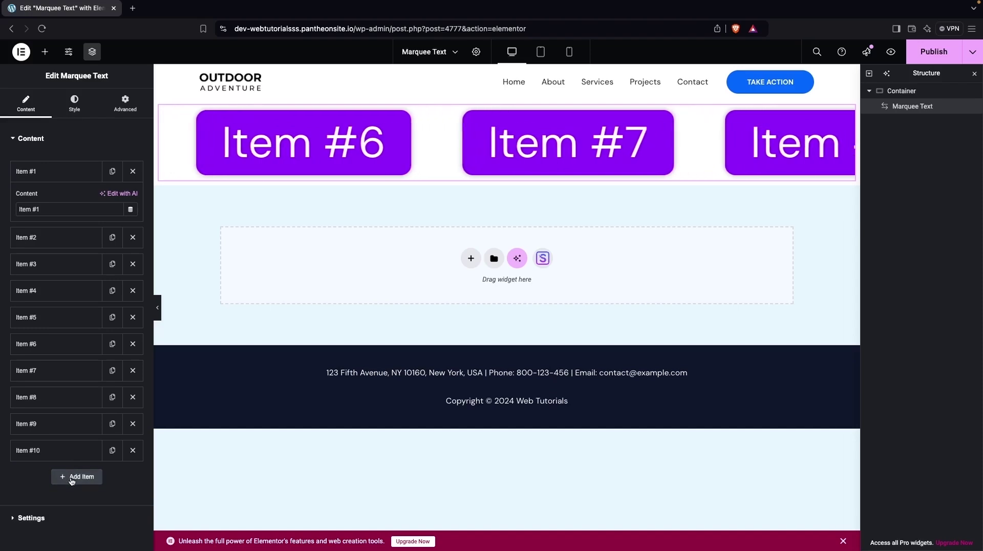
pyautogui.click(75, 477)
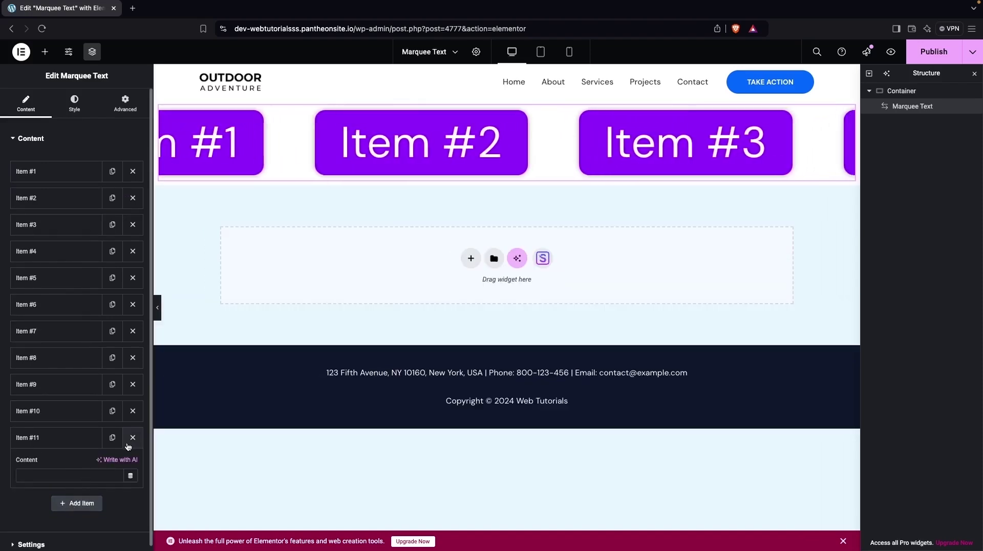
pyautogui.click(132, 438)
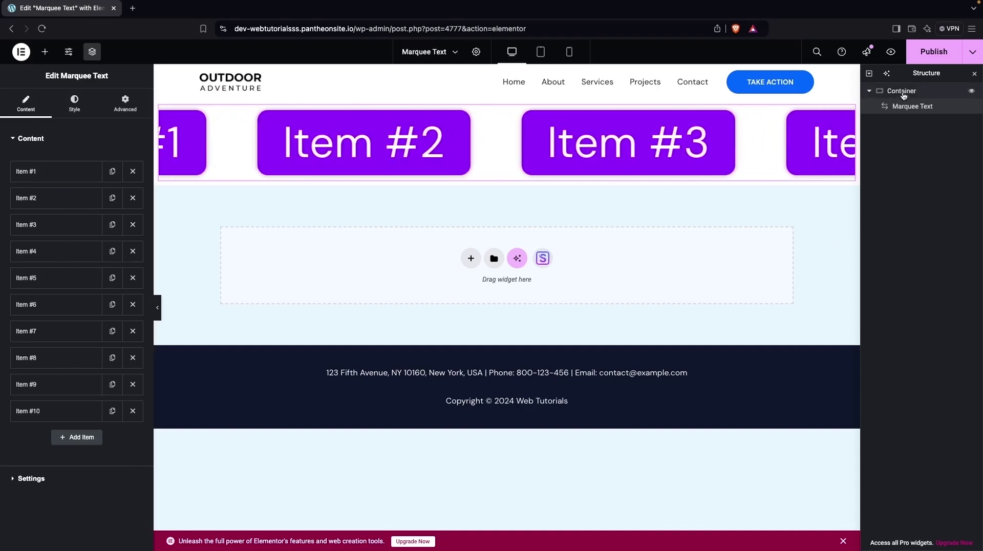
# Step: Duplicate the marquee container twice to stack three marquees
pyautogui.rightClick(904, 96)
pyautogui.click(880, 125)
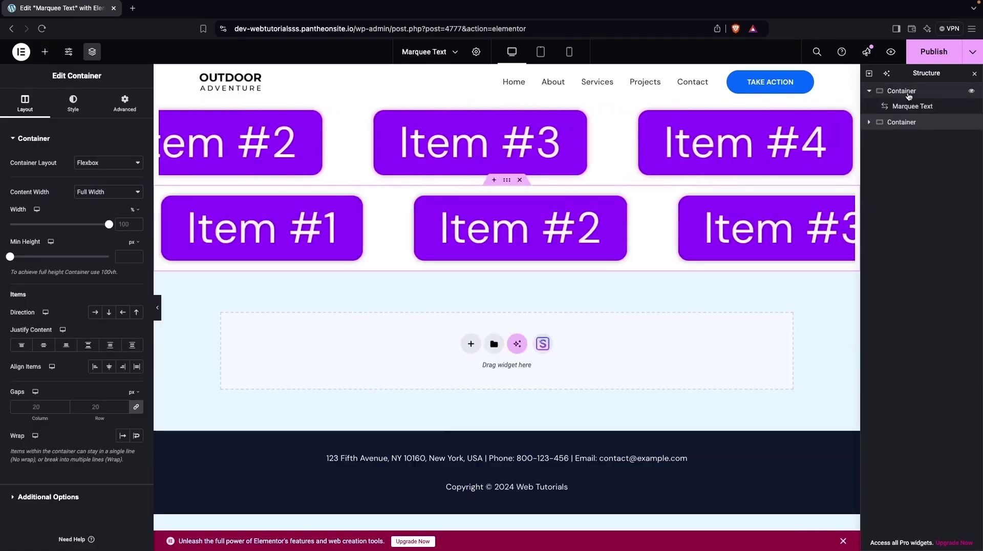
pyautogui.rightClick(908, 96)
pyautogui.click(881, 125)
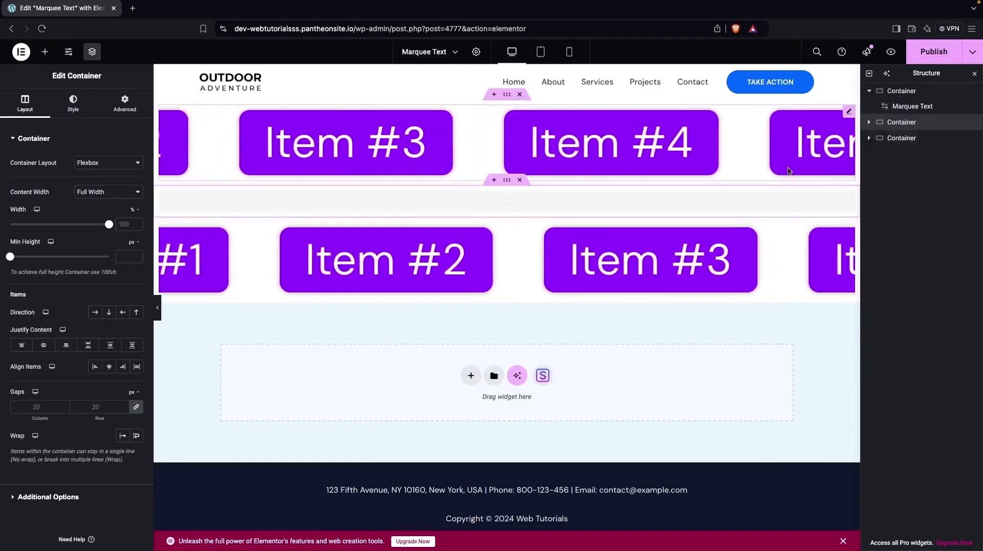
# Step: Set the middle marquee's Direction to Right and its Gap to 20
pyautogui.click(328, 230)
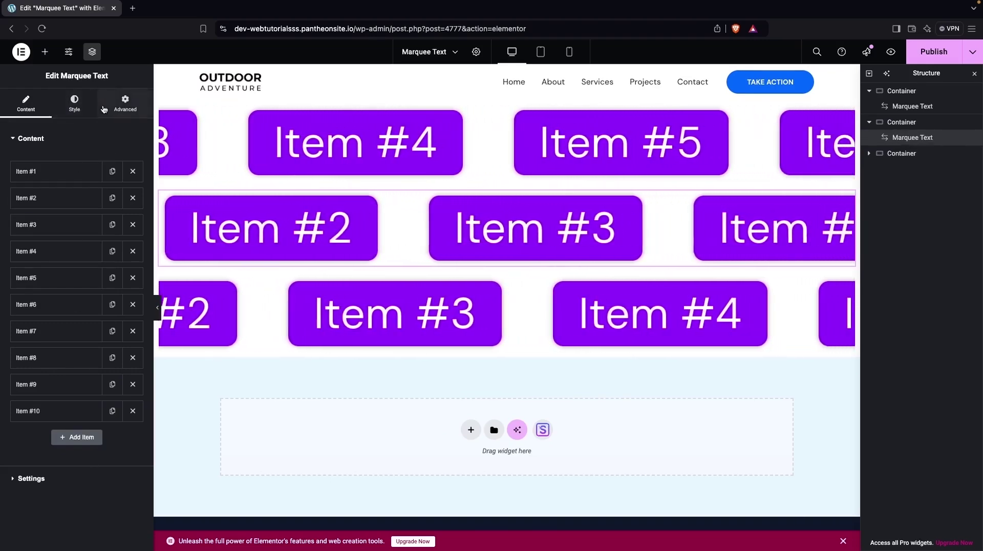
pyautogui.click(30, 478)
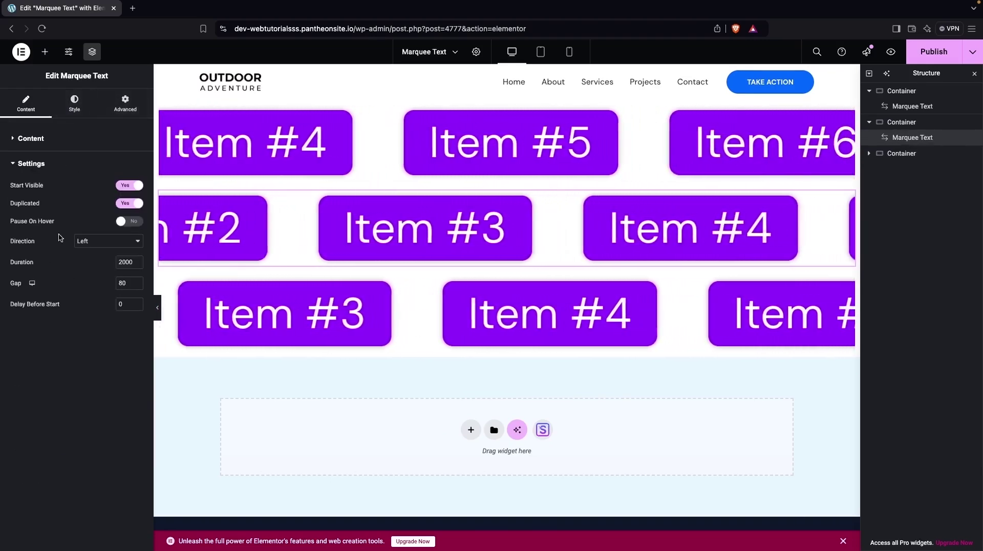
pyautogui.click(97, 241)
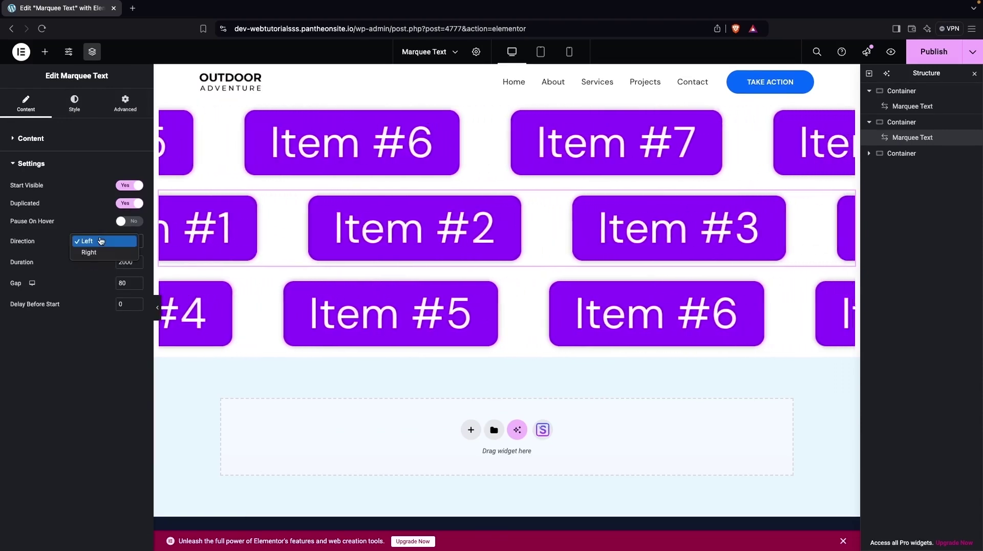
pyautogui.click(88, 252)
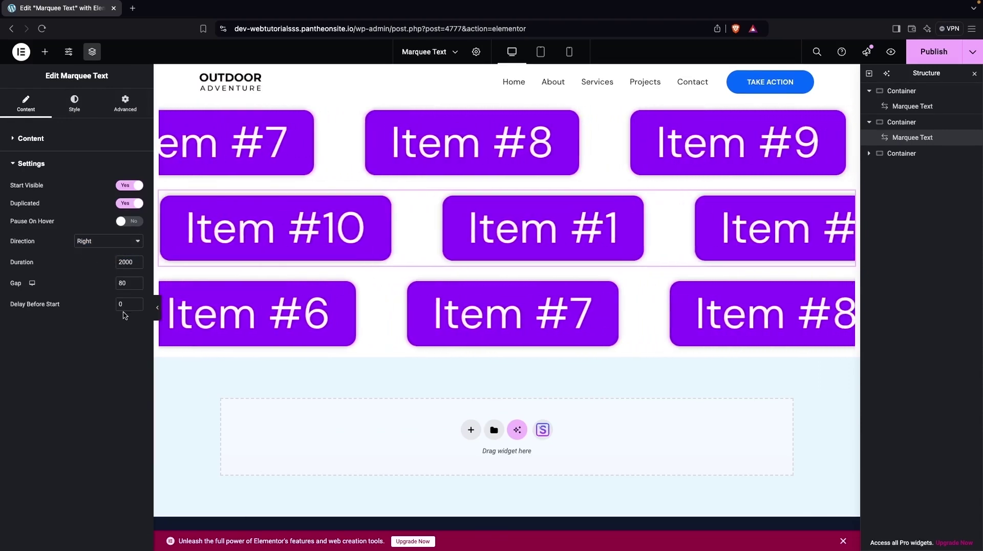
pyautogui.click(123, 283)
pyautogui.press('BackSpace')
pyautogui.write('4')
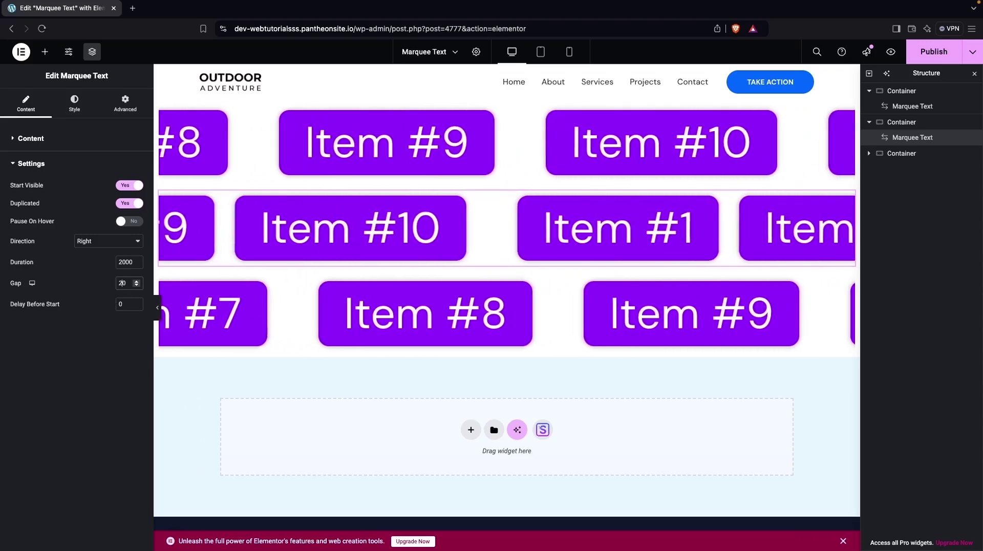
pyautogui.press('BackSpace')
pyautogui.write('2')
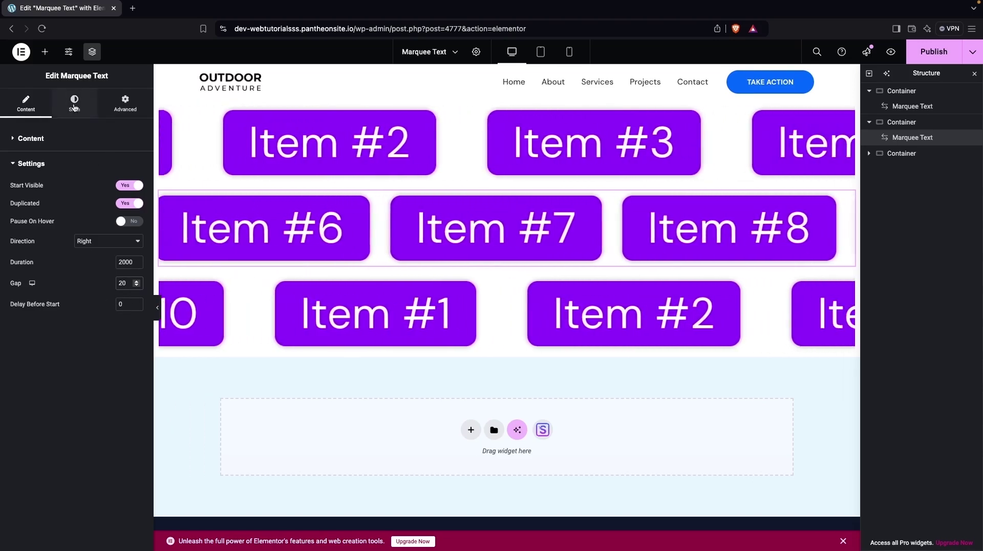
# Step: Make the middle marquee's item background near-black (#030000)
pyautogui.click(74, 105)
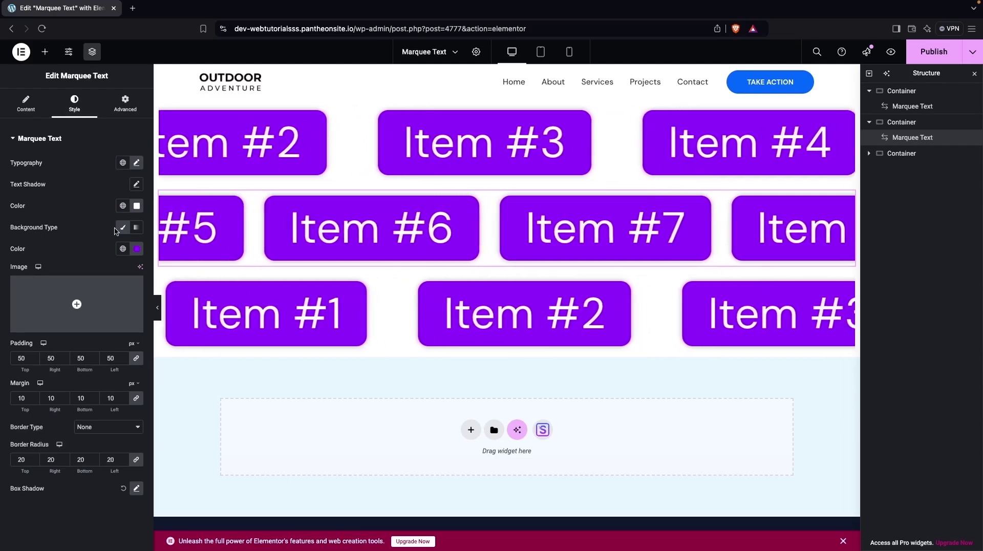
pyautogui.click(136, 249)
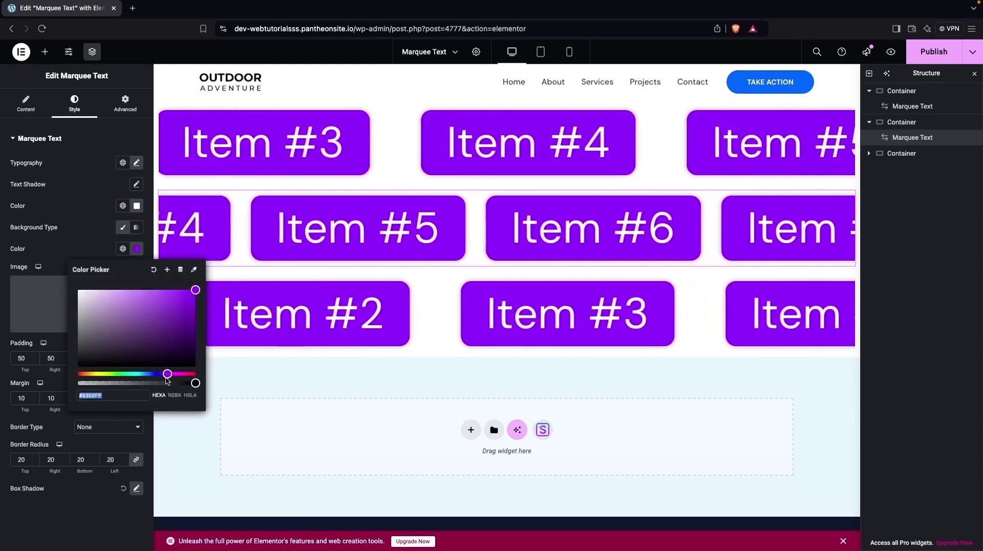
pyautogui.moveTo(166, 374); pyautogui.dragTo(69, 383)
pyautogui.moveTo(118, 304); pyautogui.dragTo(71, 302)
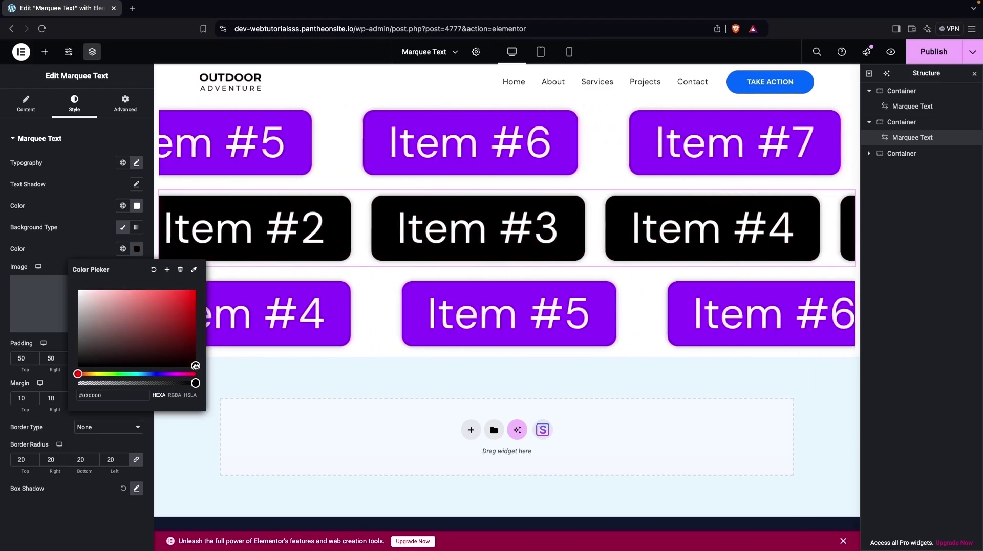
pyautogui.click(89, 246)
pyautogui.click(302, 312)
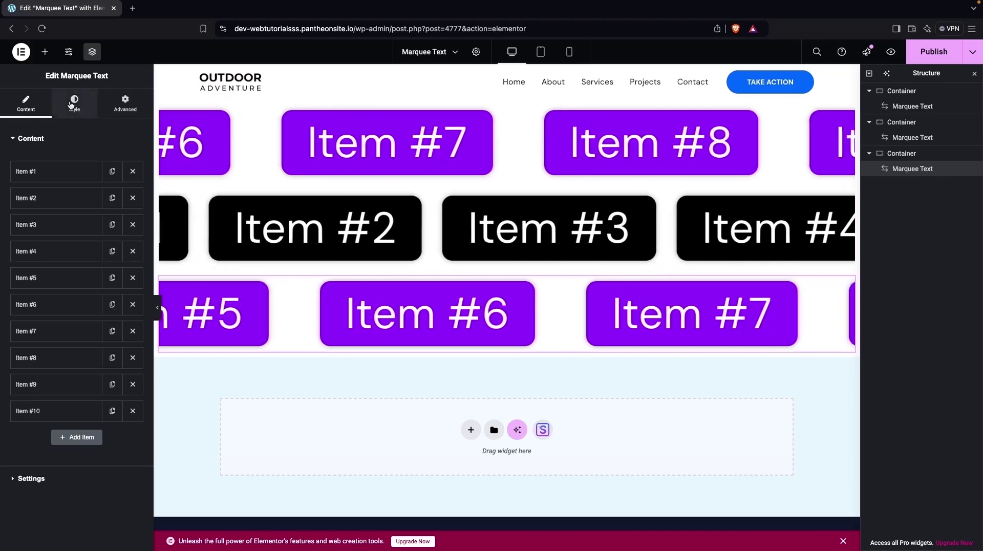
# Step: Give the top marquee's container a top padding of 40px
pyautogui.click(71, 104)
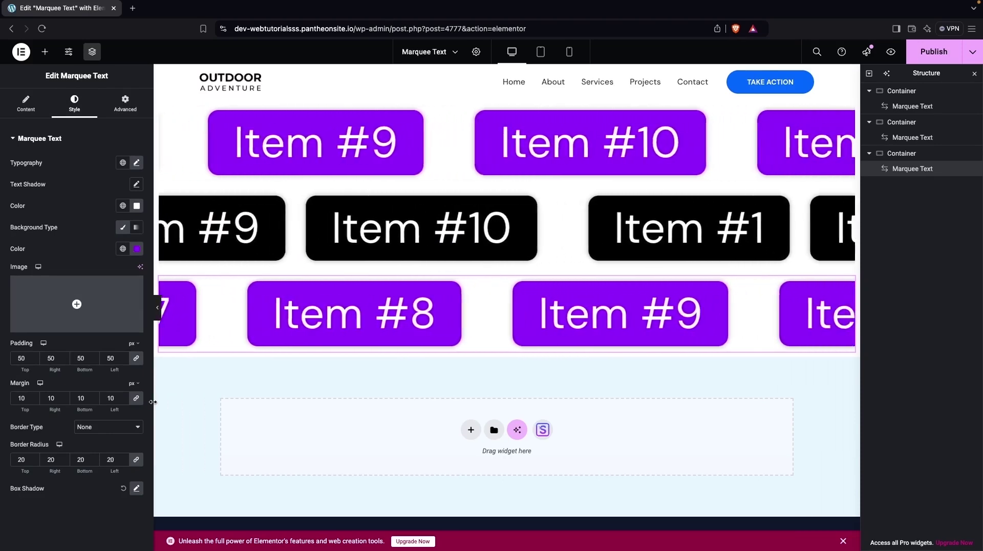
pyautogui.moveTo(513, 103)
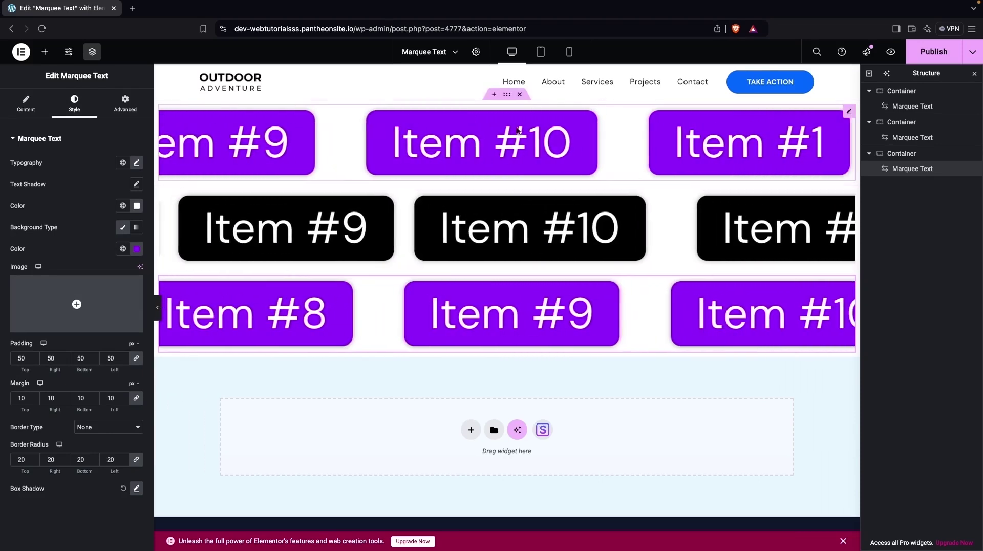
pyautogui.click(512, 102)
pyautogui.click(125, 105)
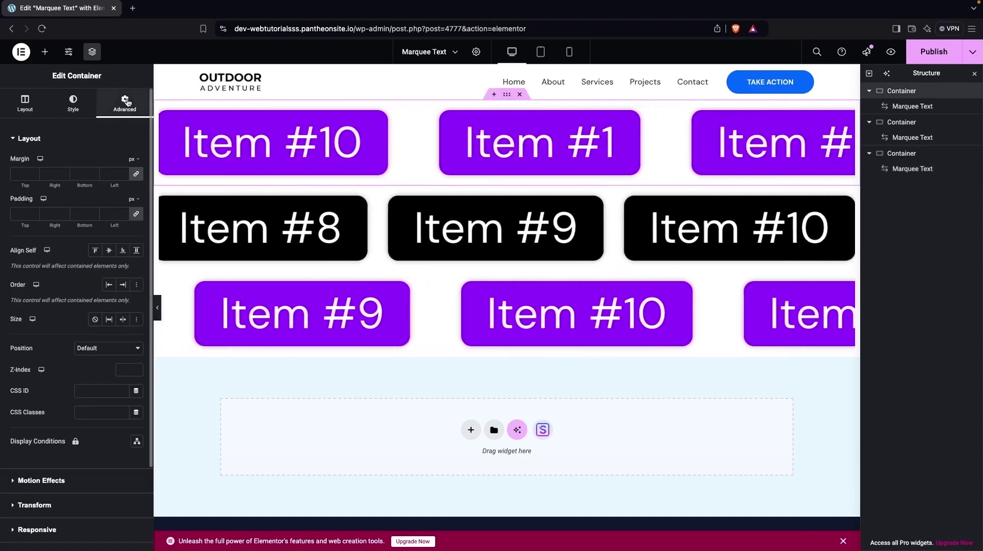
pyautogui.click(136, 214)
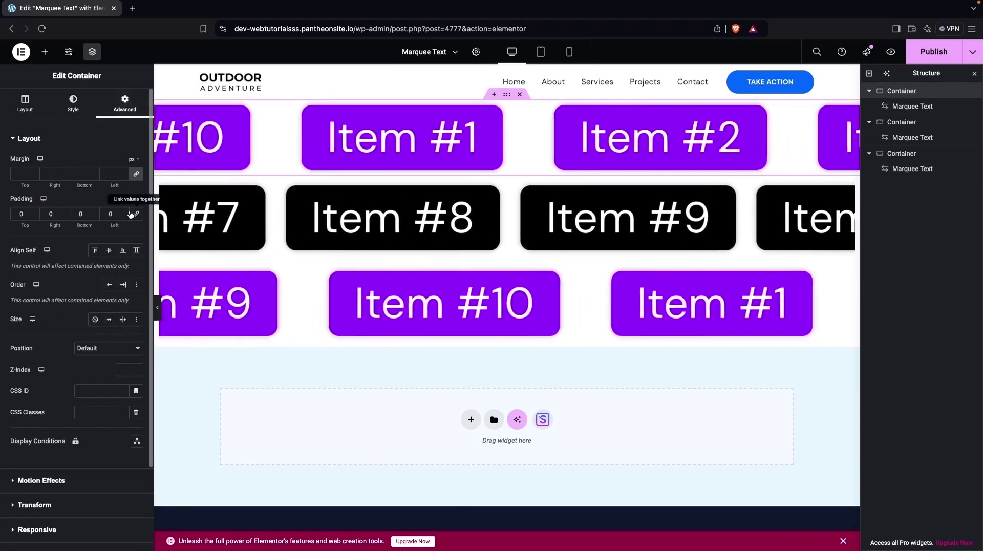
pyautogui.click(18, 214)
pyautogui.write('40')
pyautogui.press('Delete')
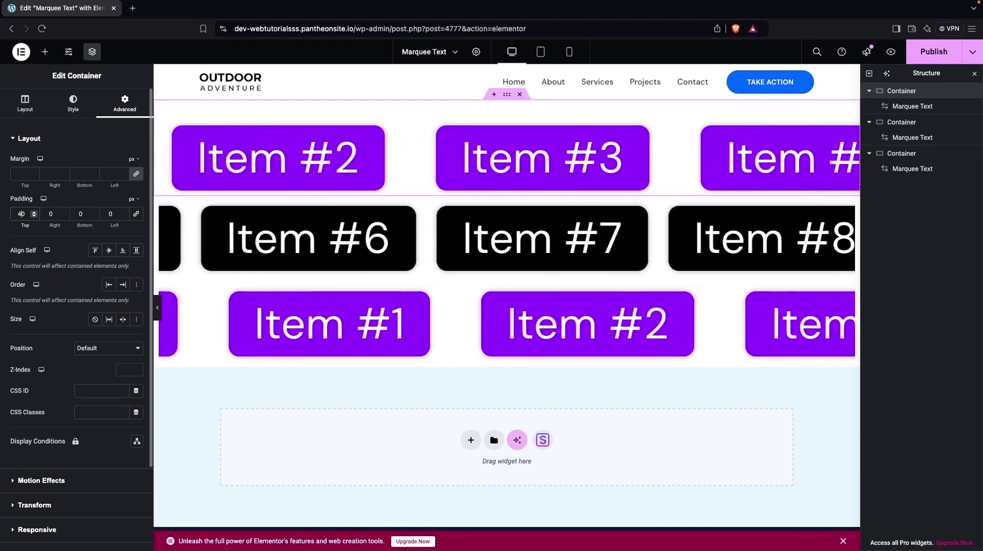
# Step: Give the bottom marquee 40px bottom padding, then publish and preview the page
pyautogui.click(274, 304)
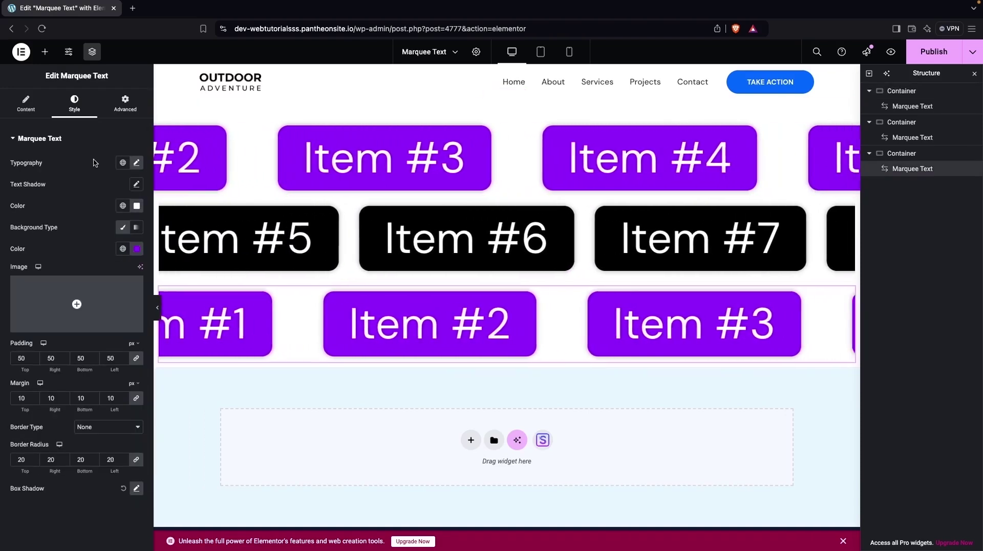
pyautogui.click(124, 105)
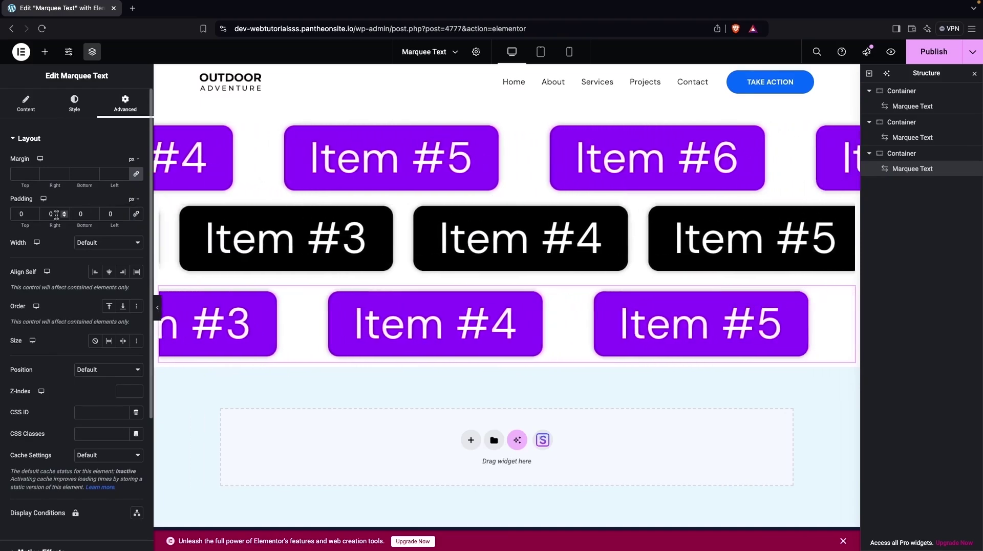
pyautogui.click(23, 214)
pyautogui.write('0')
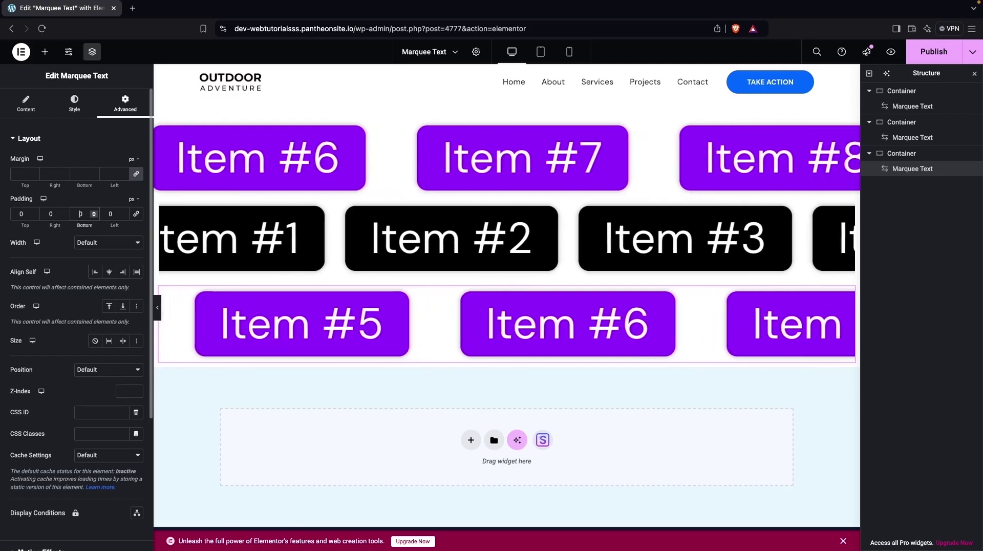
pyautogui.doubleClick(80, 214)
pyautogui.write('40')
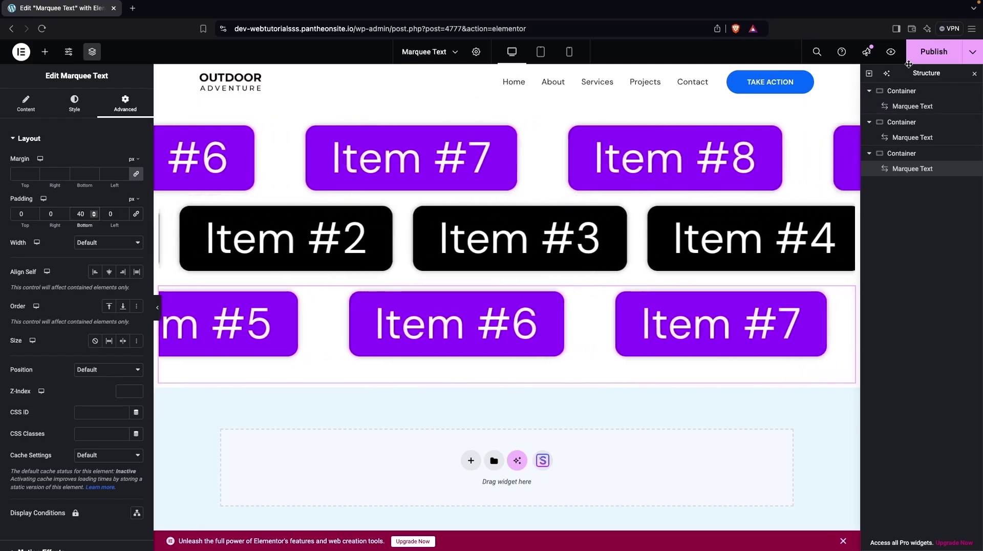
pyautogui.click(928, 53)
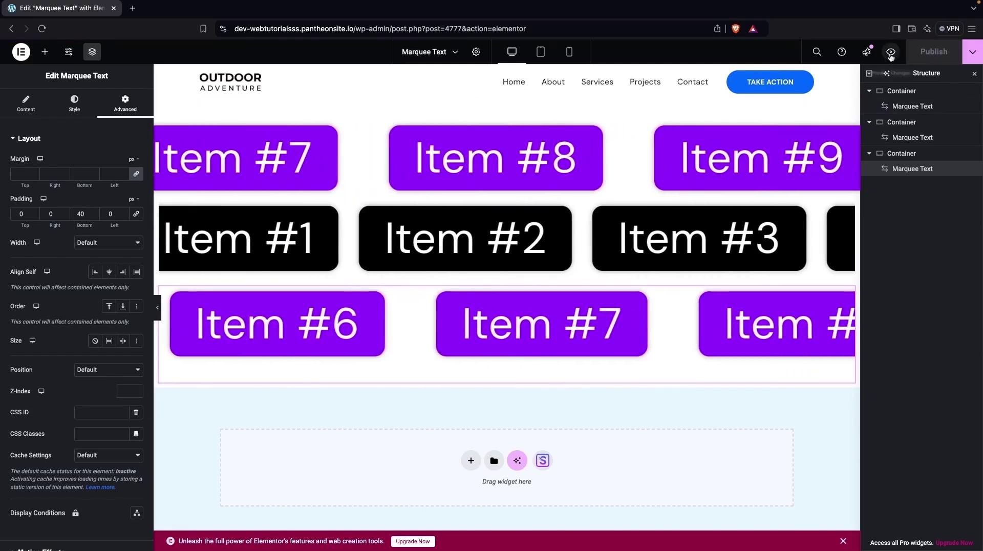
pyautogui.click(891, 52)
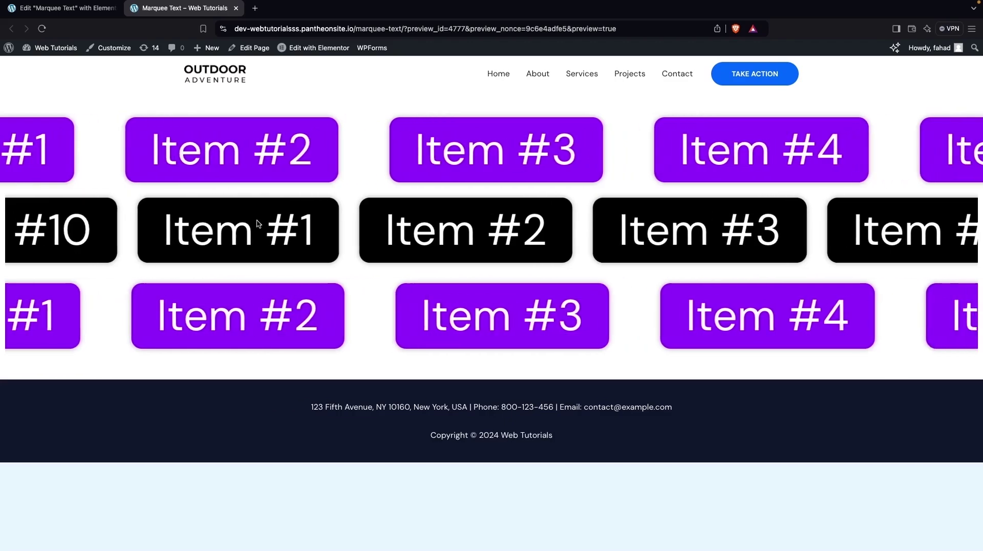